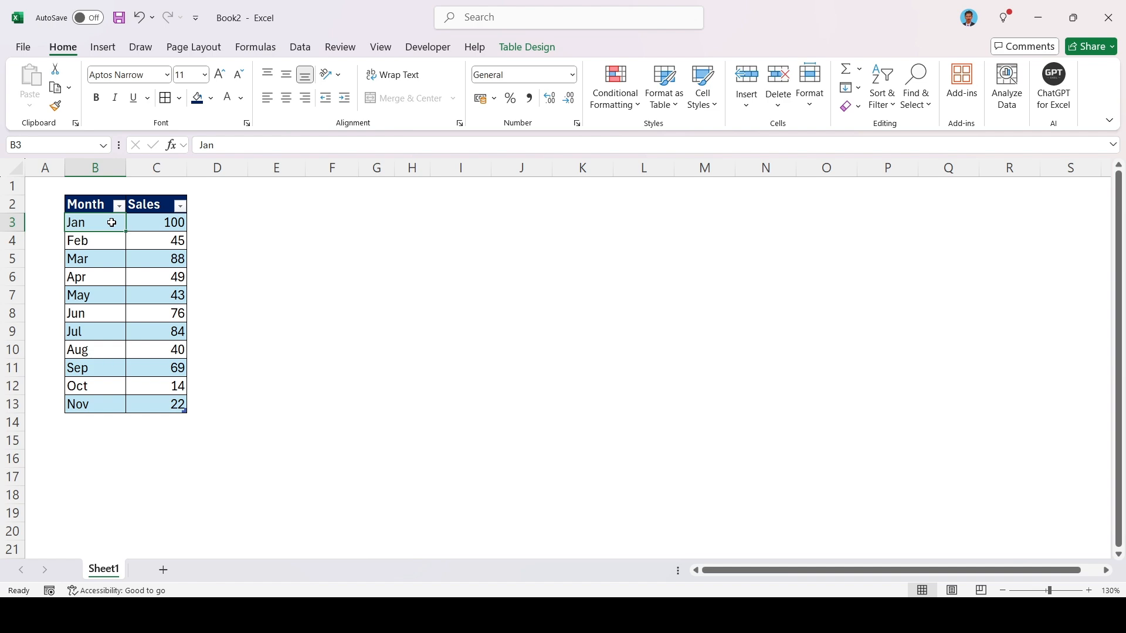
# Load the Sales table into the Power Query Editor and remove its Changed Type step
pyautogui.press('alt')
pyautogui.press('a')
pyautogui.press('p')
pyautogui.press('t')
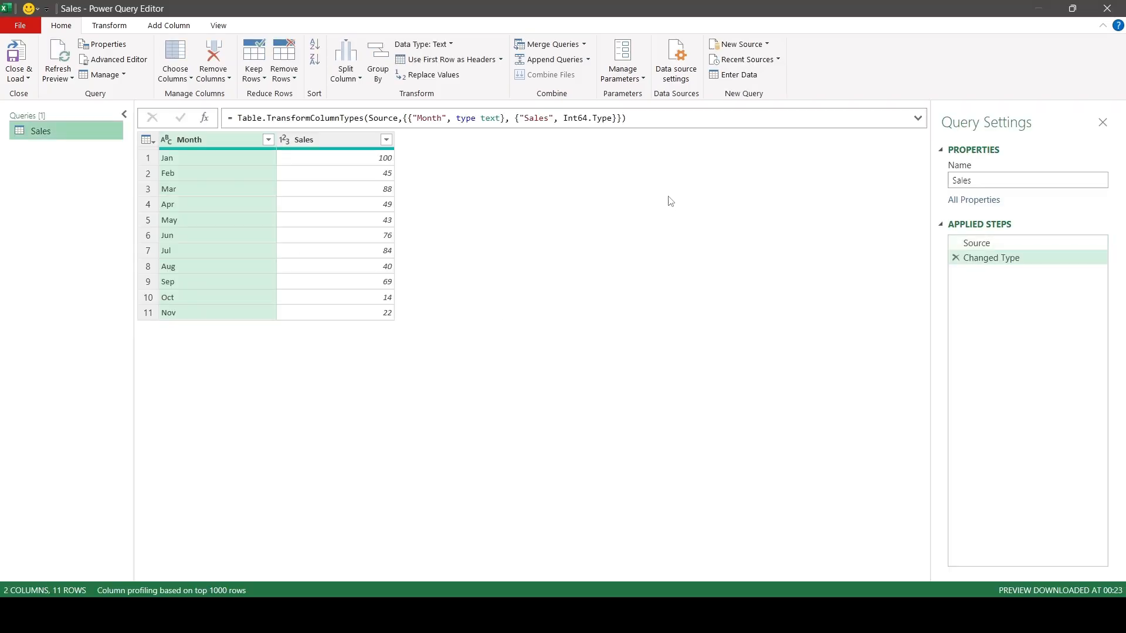
pyautogui.click(956, 260)
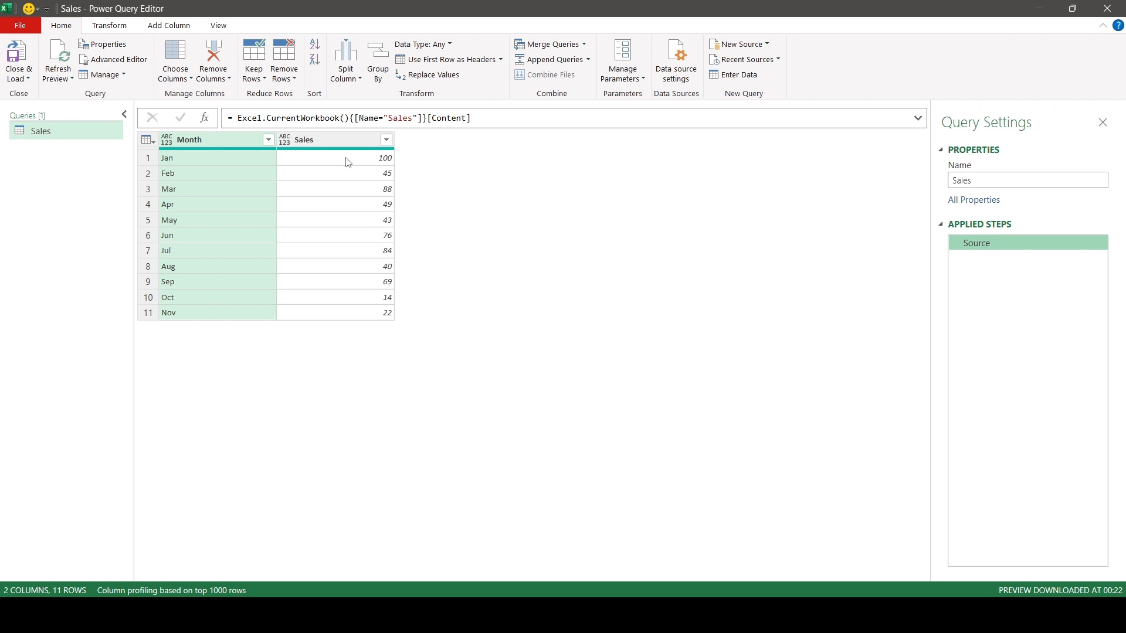
# Add a custom step after Source and begin its formula with Table.AddIndexColumn, using Source as the table argument
pyautogui.click(204, 118)
pyautogui.click(238, 118)
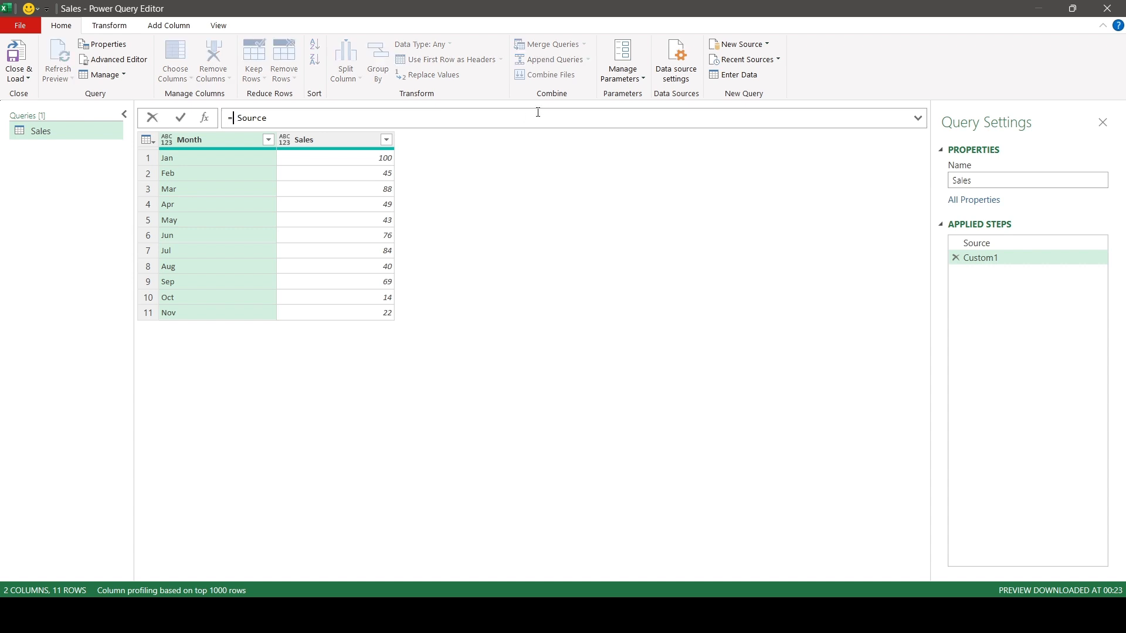
pyautogui.write('tbladdin')
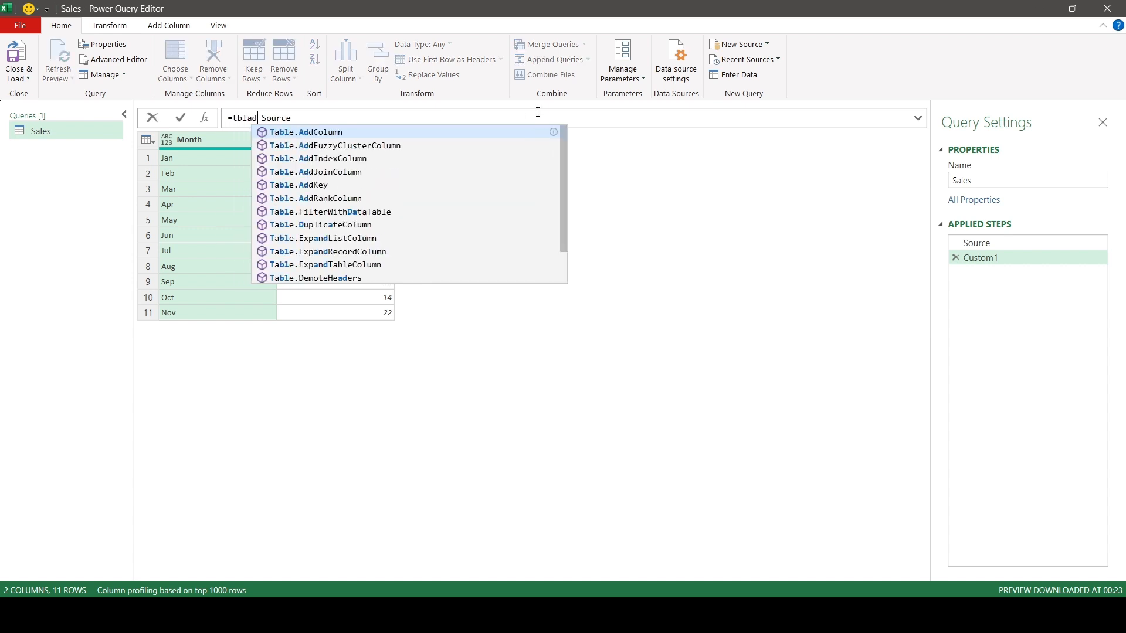
pyautogui.press('Tab')
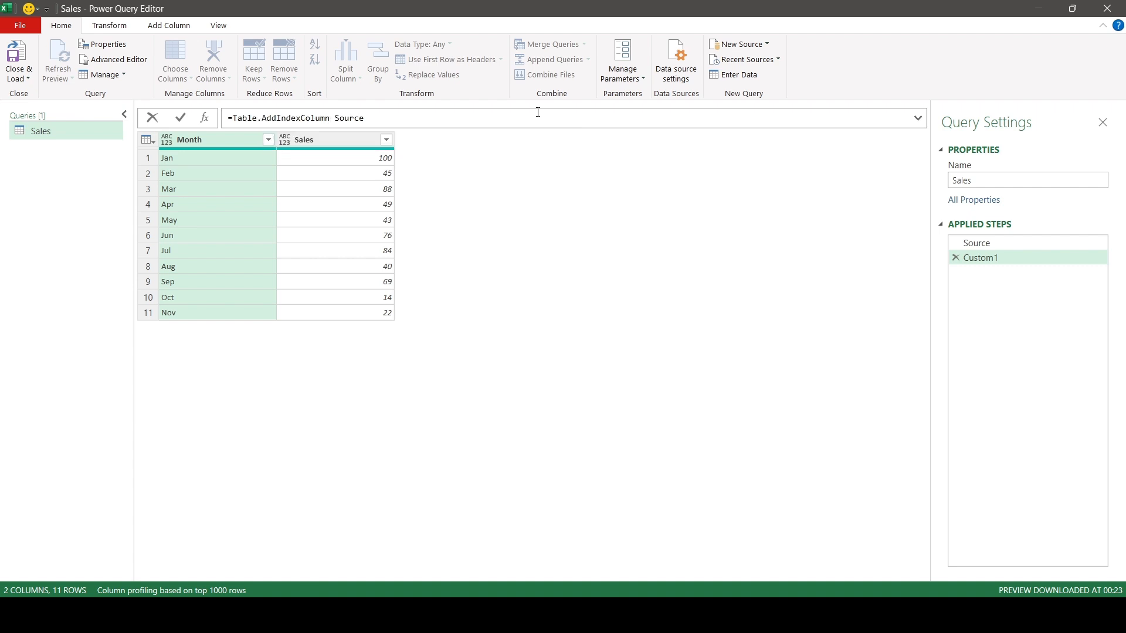
pyautogui.write('(')
pyautogui.press('Delete')
pyautogui.press('Delete')
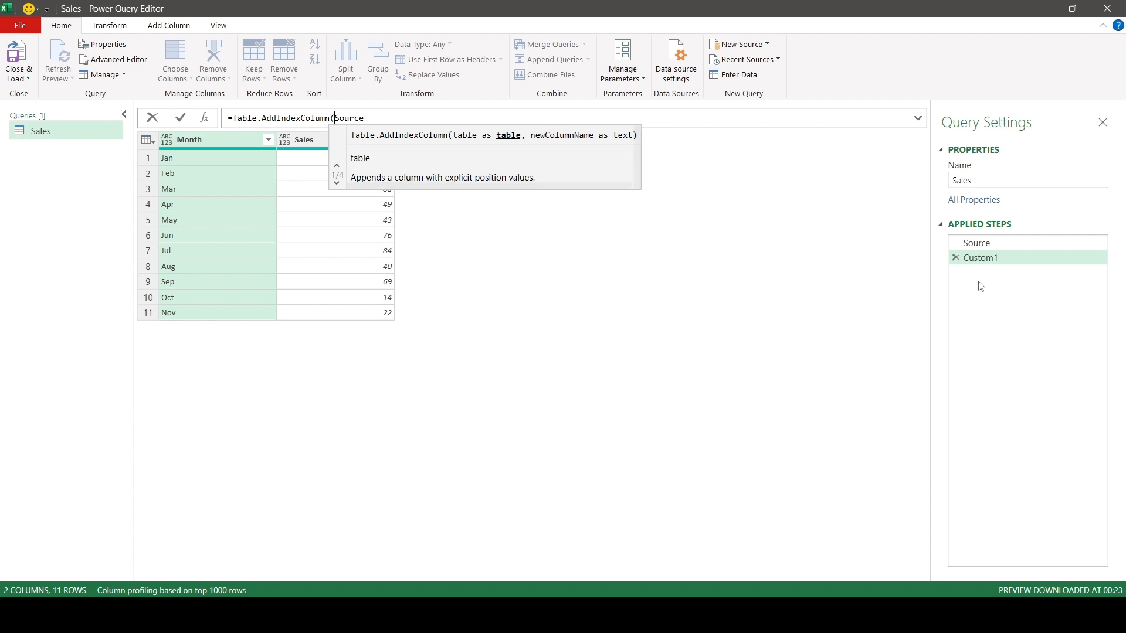
# Complete the index formula with column name "Index", initial value 1 and increment 1, and apply it
pyautogui.click(411, 118)
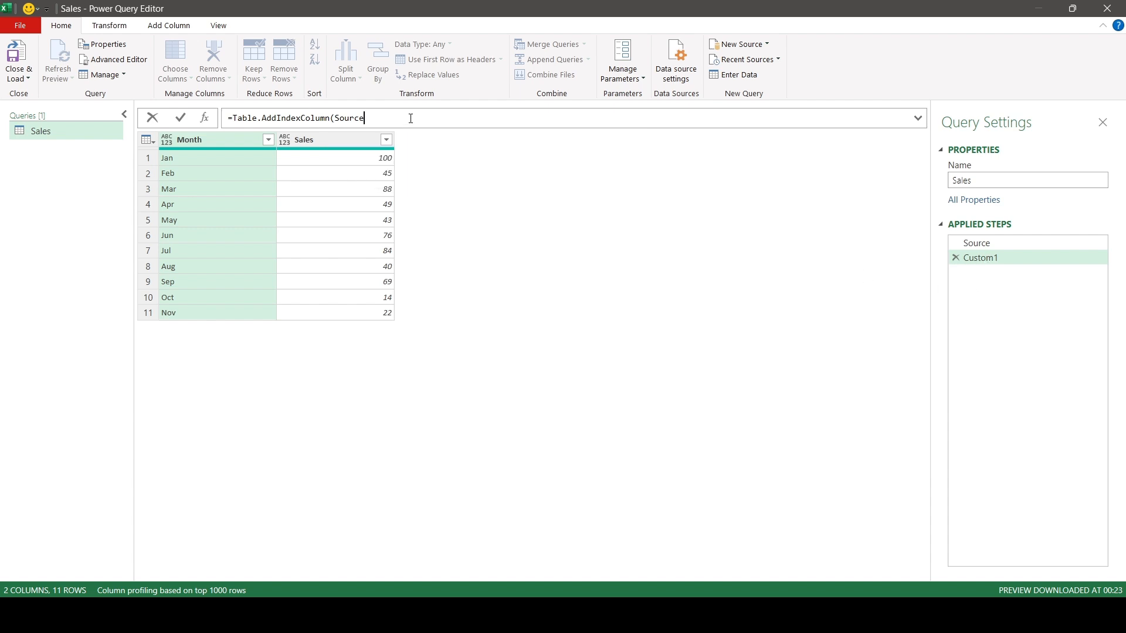
pyautogui.write(',')
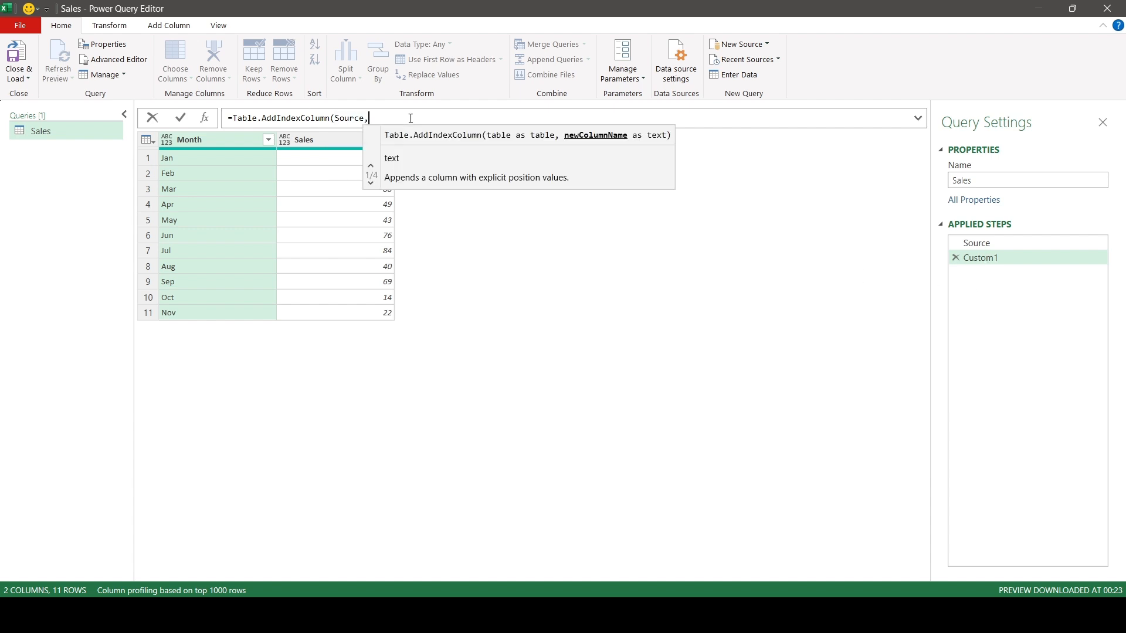
pyautogui.write('"Index"')
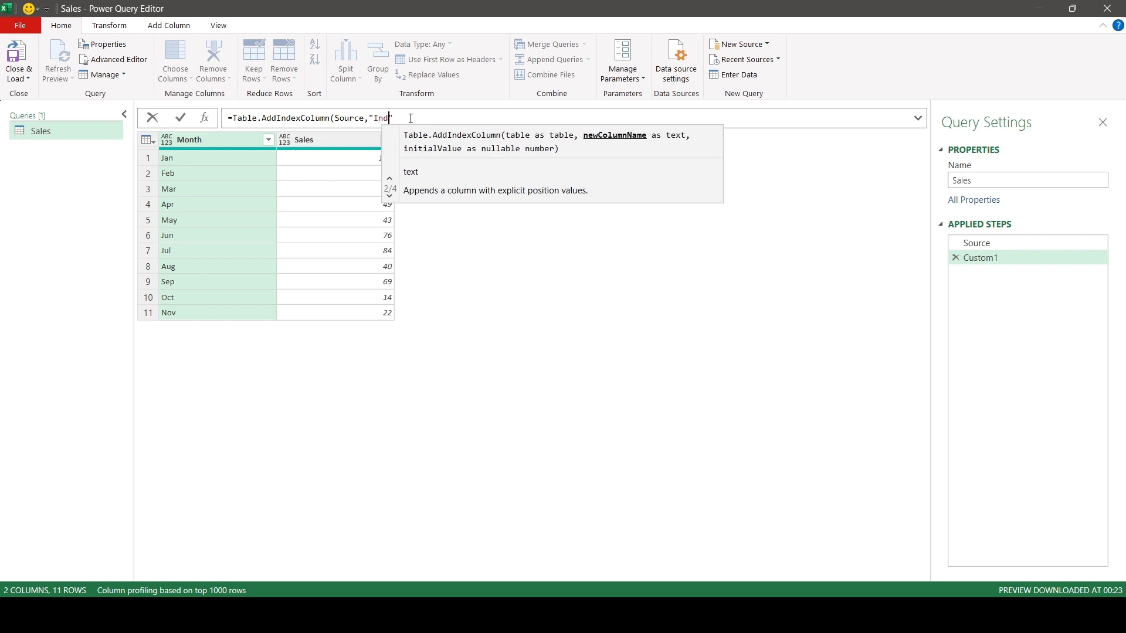
pyautogui.write(',')
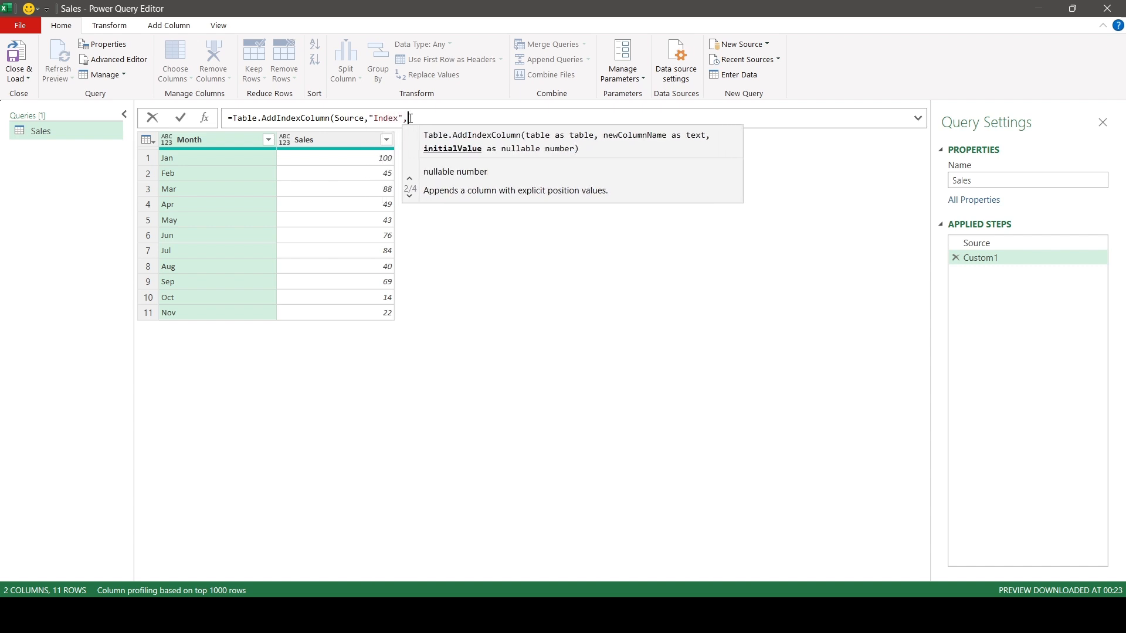
pyautogui.write('1,1)')
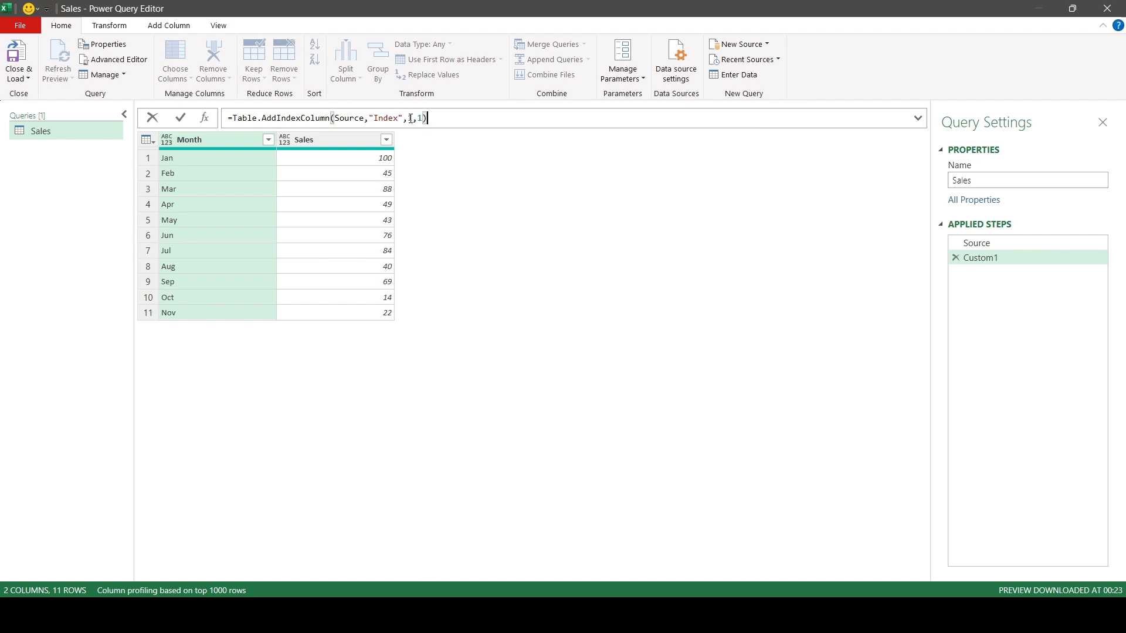
pyautogui.click(182, 119)
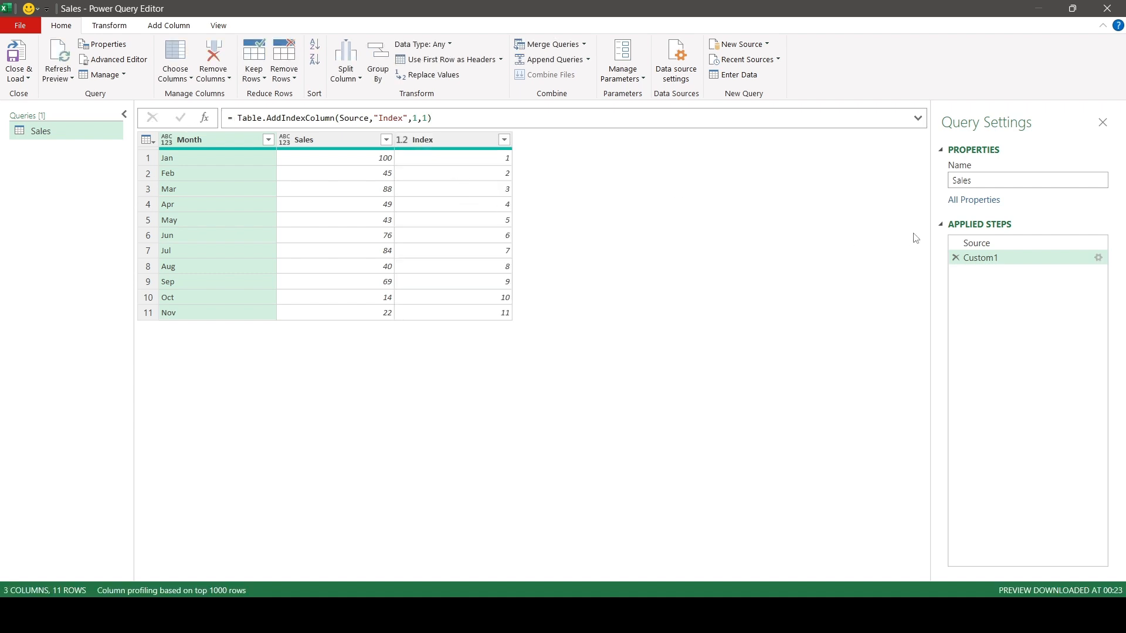
# Rename the Custom1 applied step as AddIndex
pyautogui.click(978, 243)
pyautogui.click(988, 261)
pyautogui.click(987, 261)
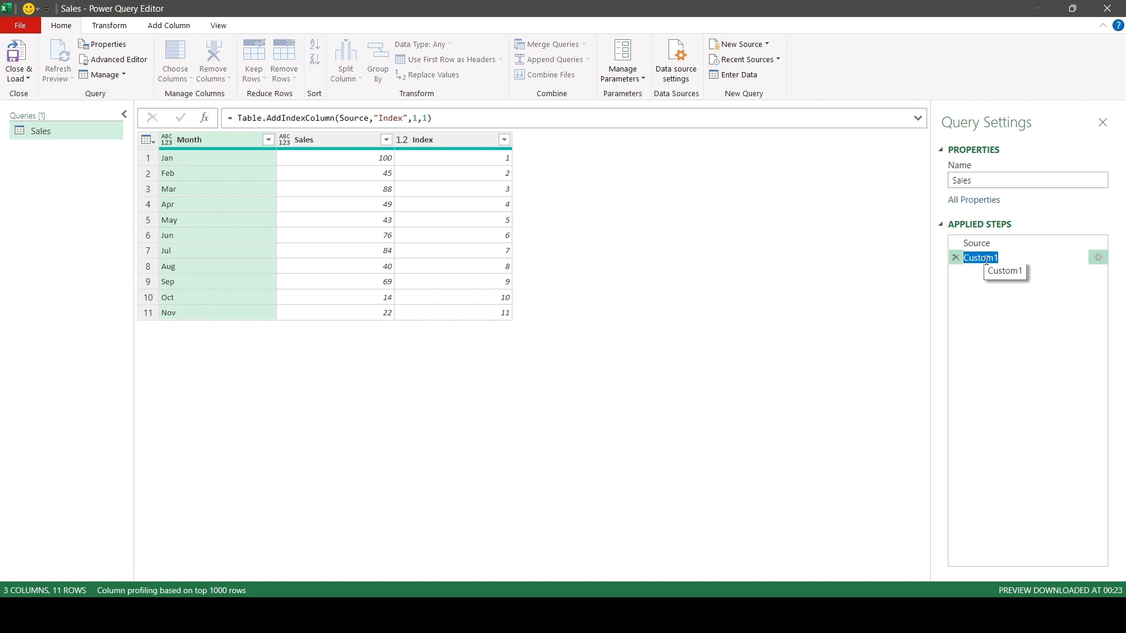
pyautogui.write('AddIndex')
pyautogui.press('Return')
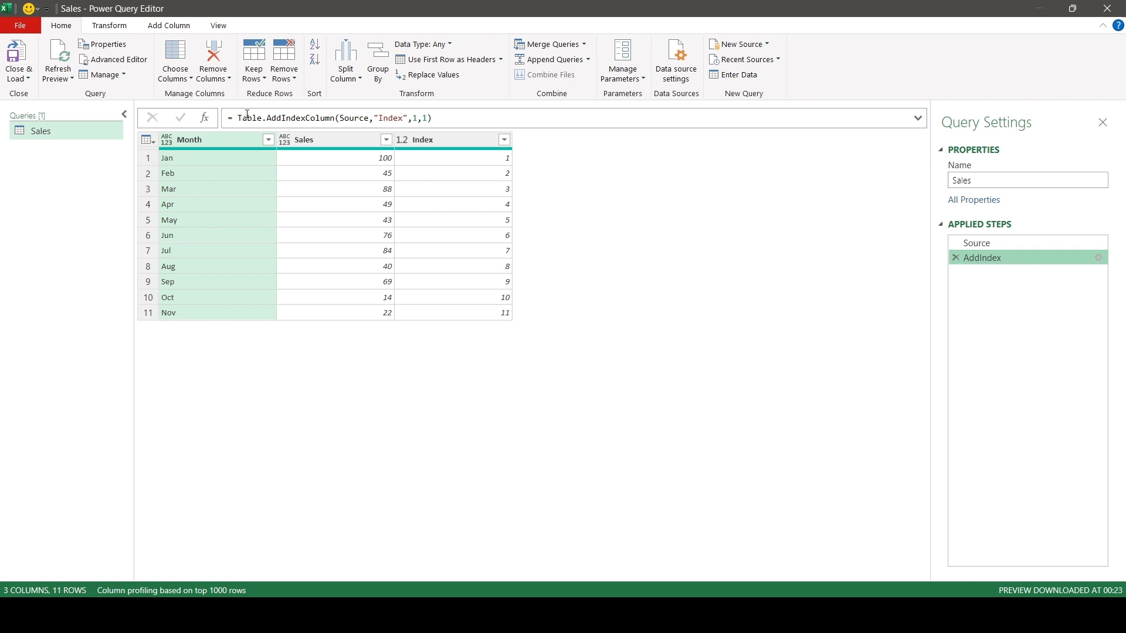
# Add a custom step after AddIndex and begin its formula with Table.AddColumn, using AddIndex as the table argument
pyautogui.click(205, 118)
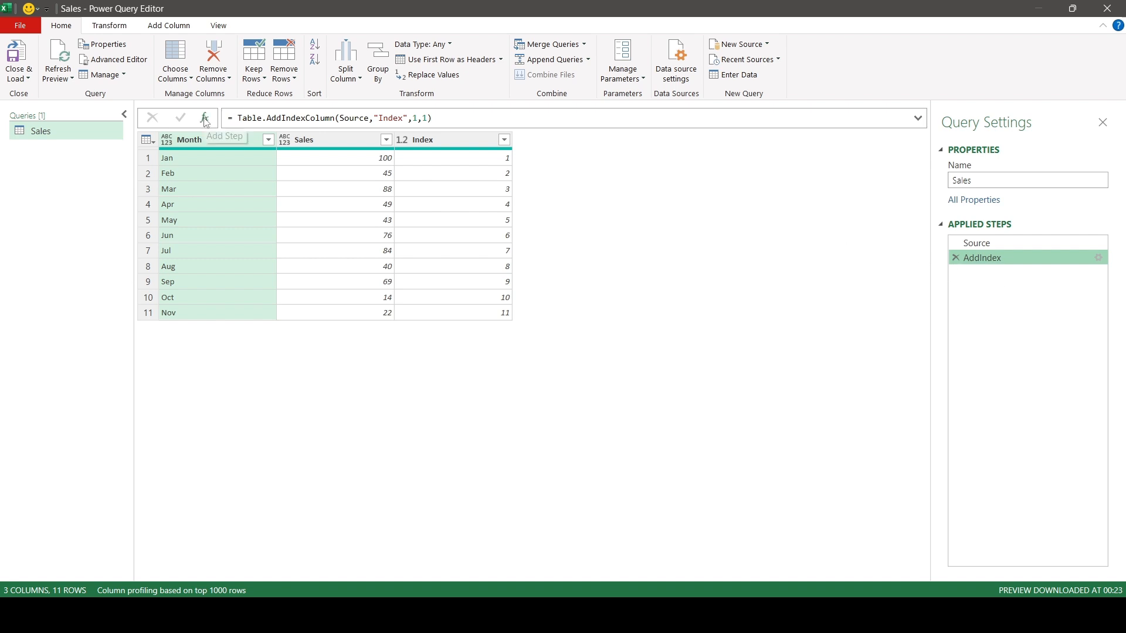
pyautogui.click(236, 118)
pyautogui.write('tbladd')
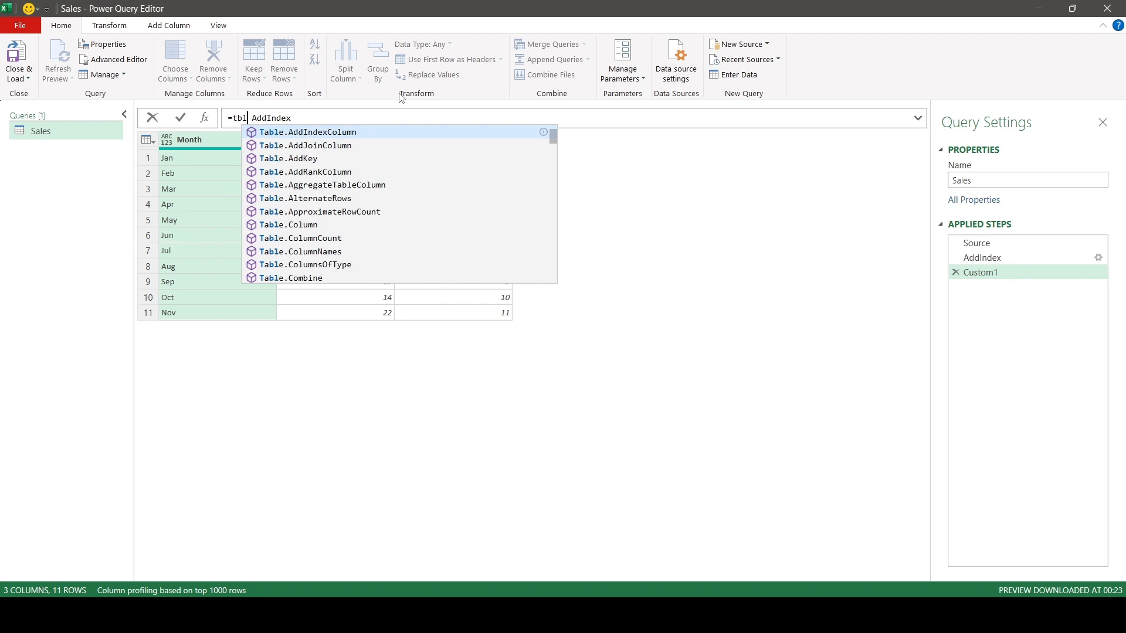
pyautogui.press('Up')
pyautogui.press('Up')
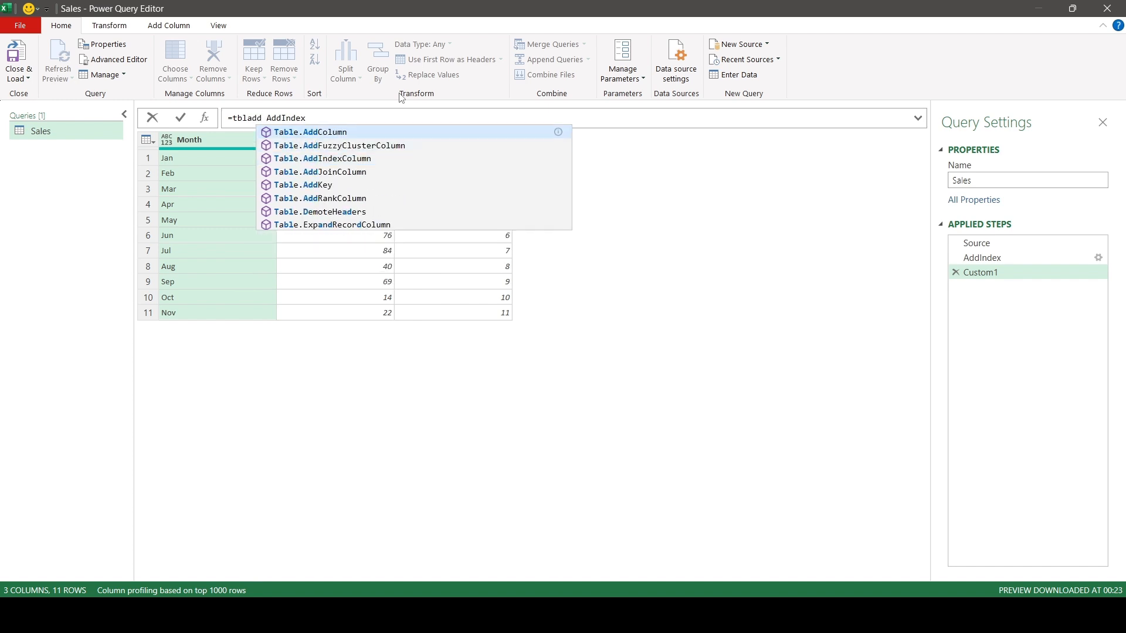
pyautogui.press('Tab')
pyautogui.write('(')
pyautogui.press('Delete')
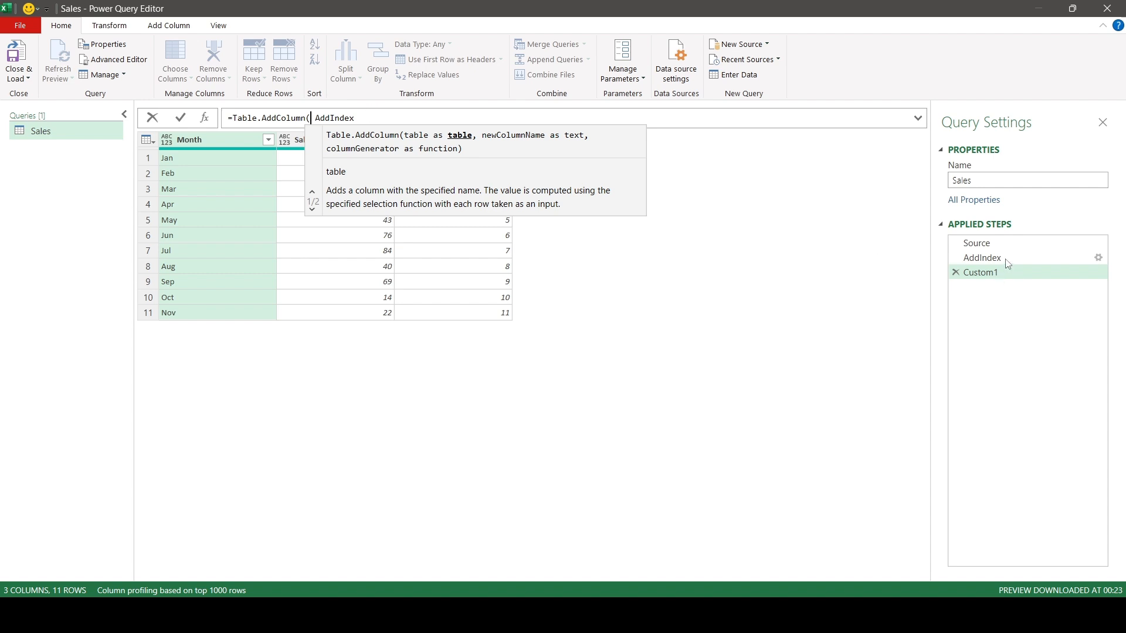
# Complete the Table.AddColumn formula with column name "RT" and generator each _, and apply it
pyautogui.click(396, 117)
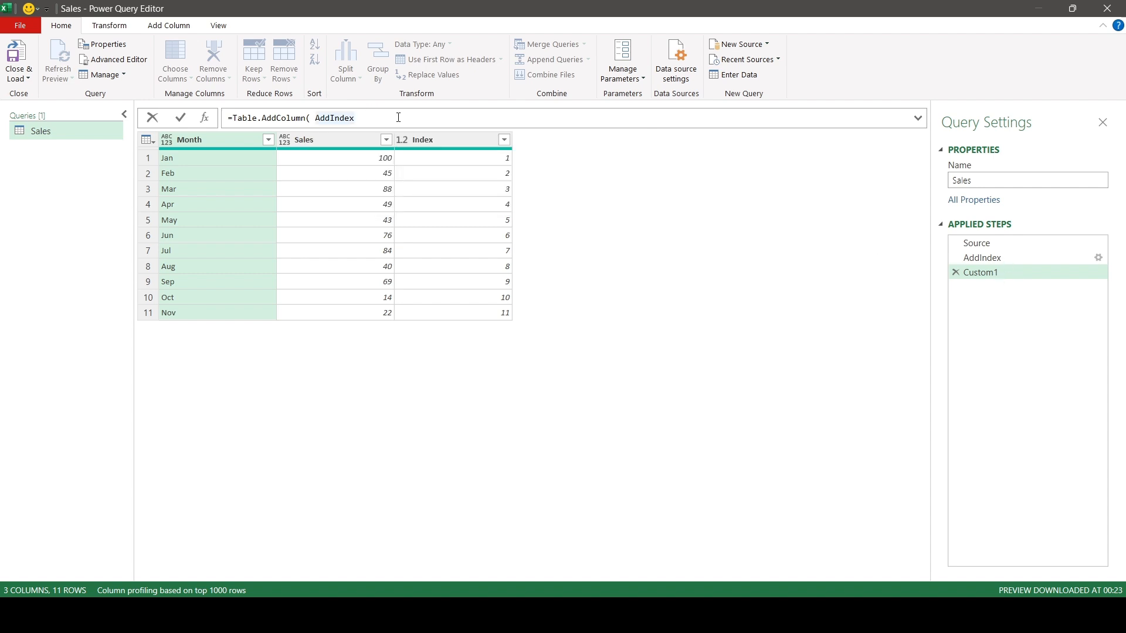
pyautogui.write(', "R')
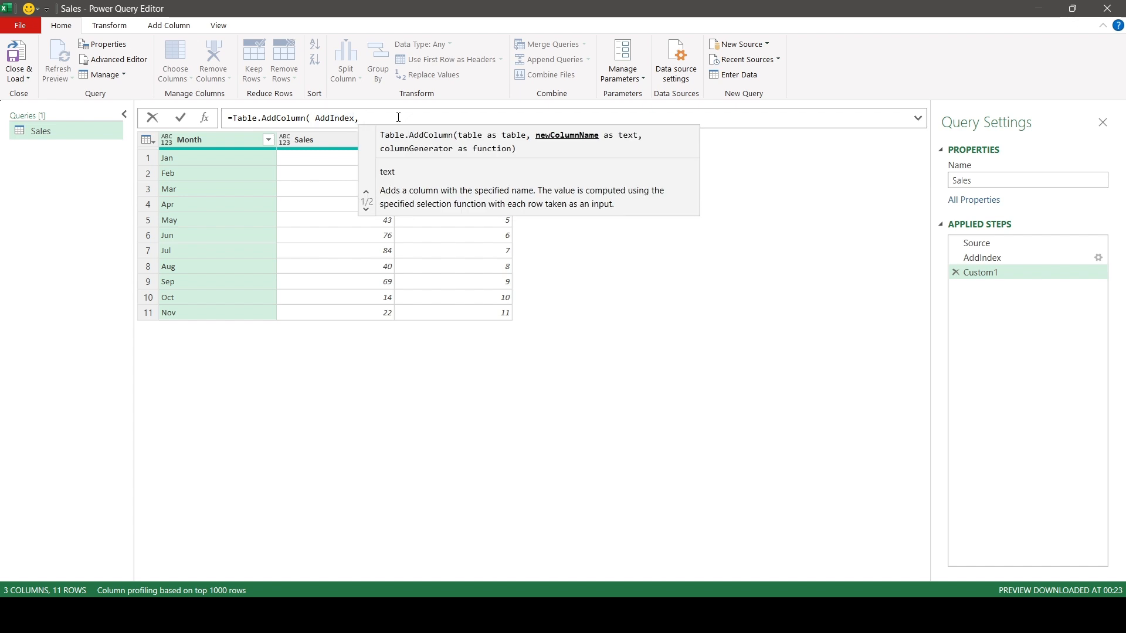
pyautogui.write('T')
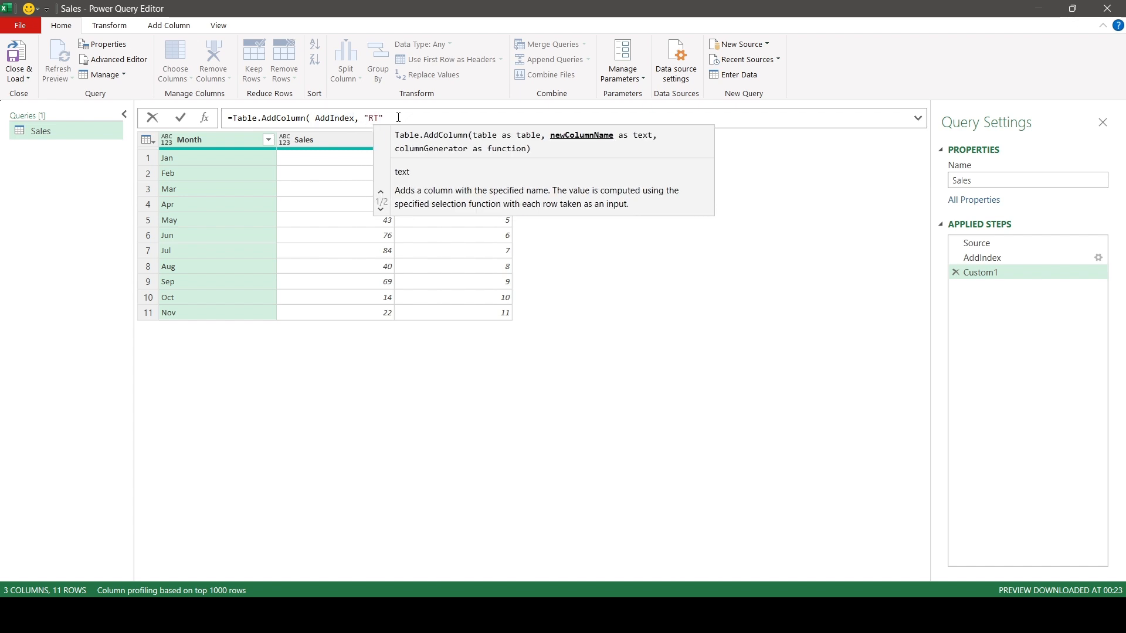
pyautogui.write('",')
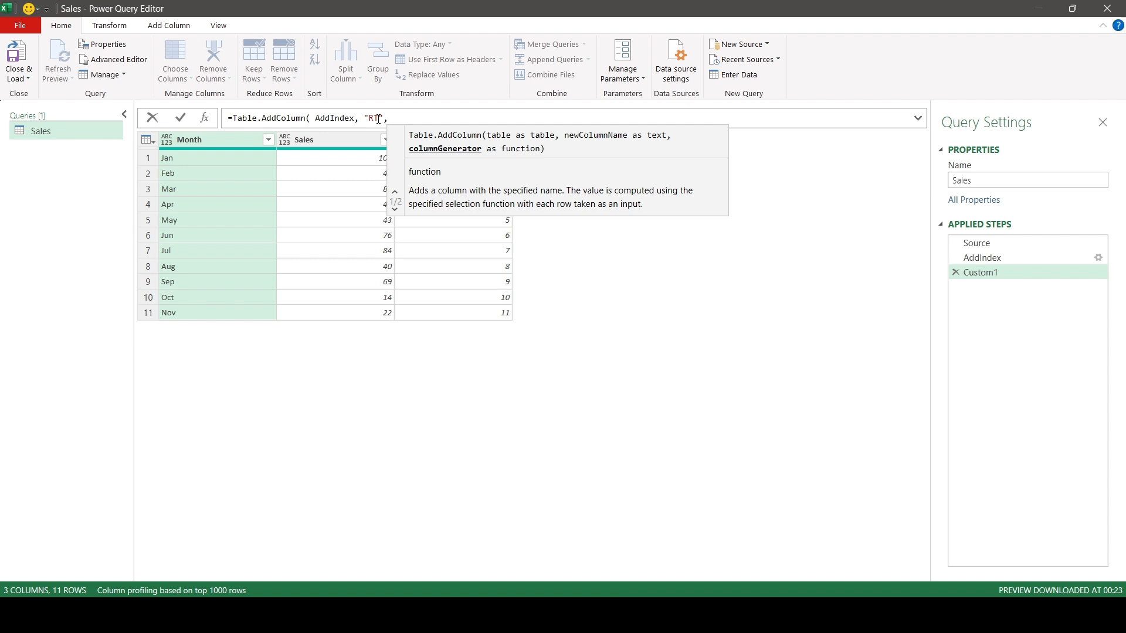
pyautogui.write(' each')
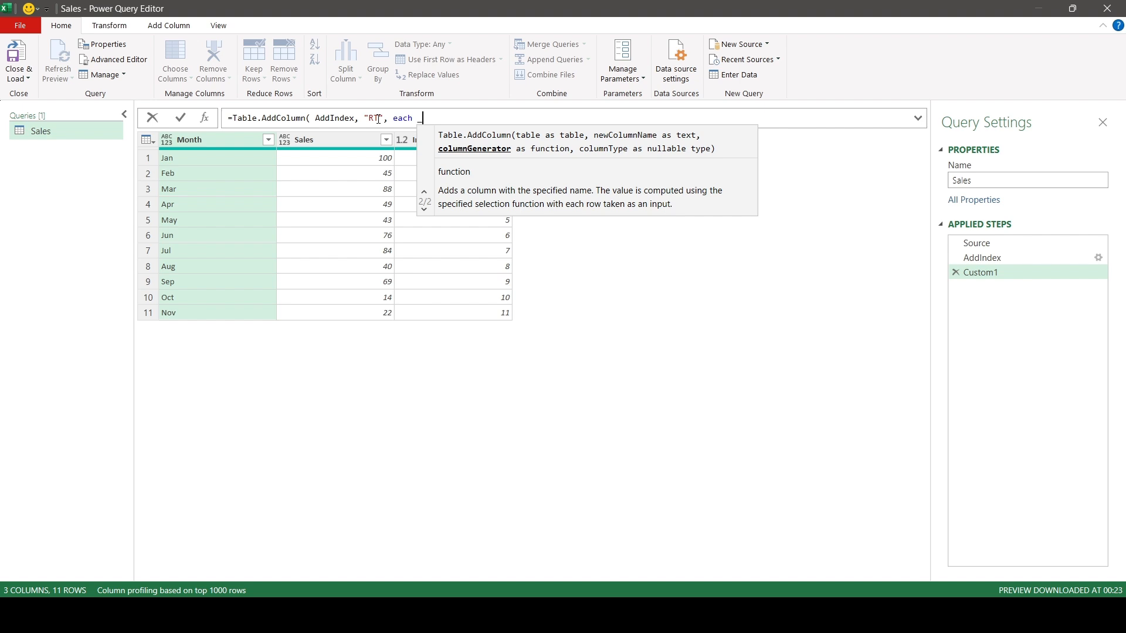
pyautogui.write('_')
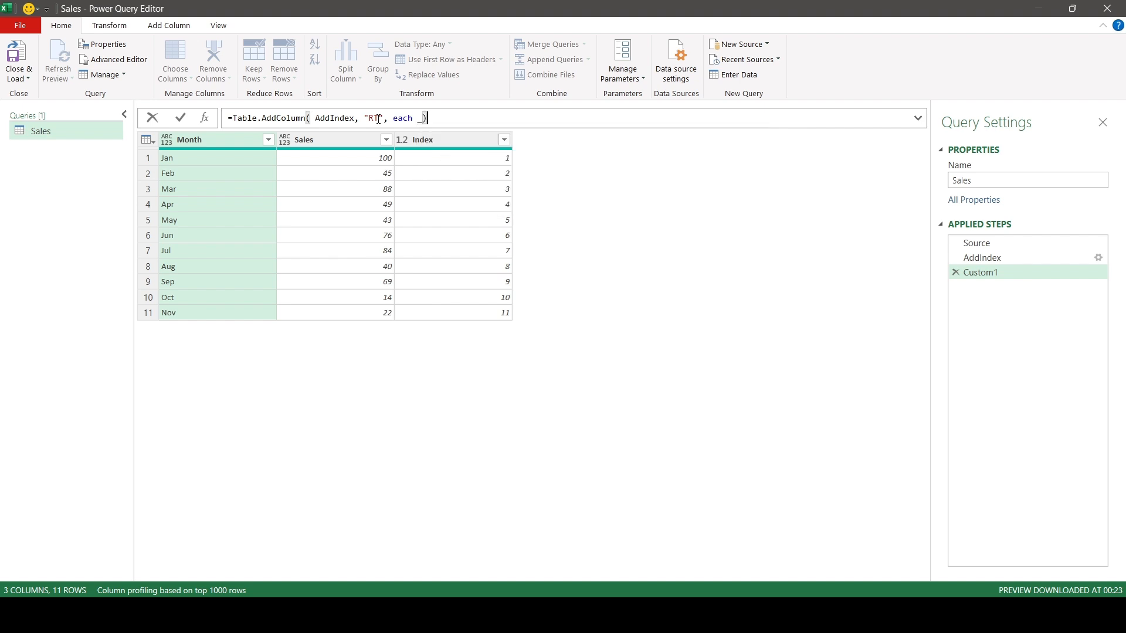
pyautogui.write(')')
pyautogui.click(181, 119)
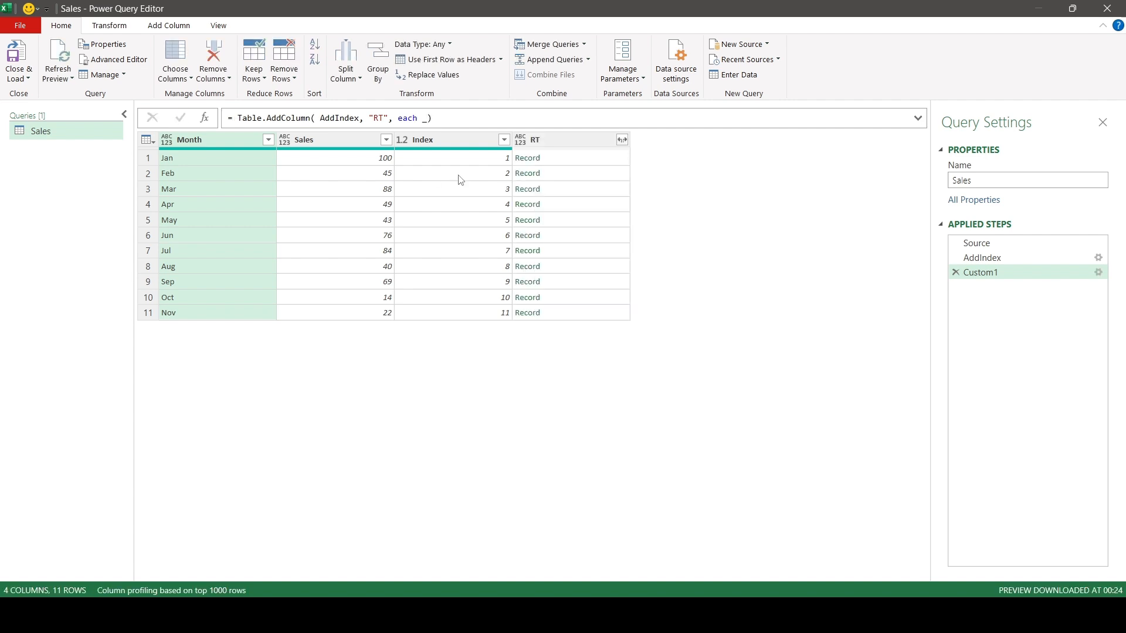
# Preview the records in the RT column for the Jan, Feb and Mar rows at an enlarged view
pyautogui.click(604, 157)
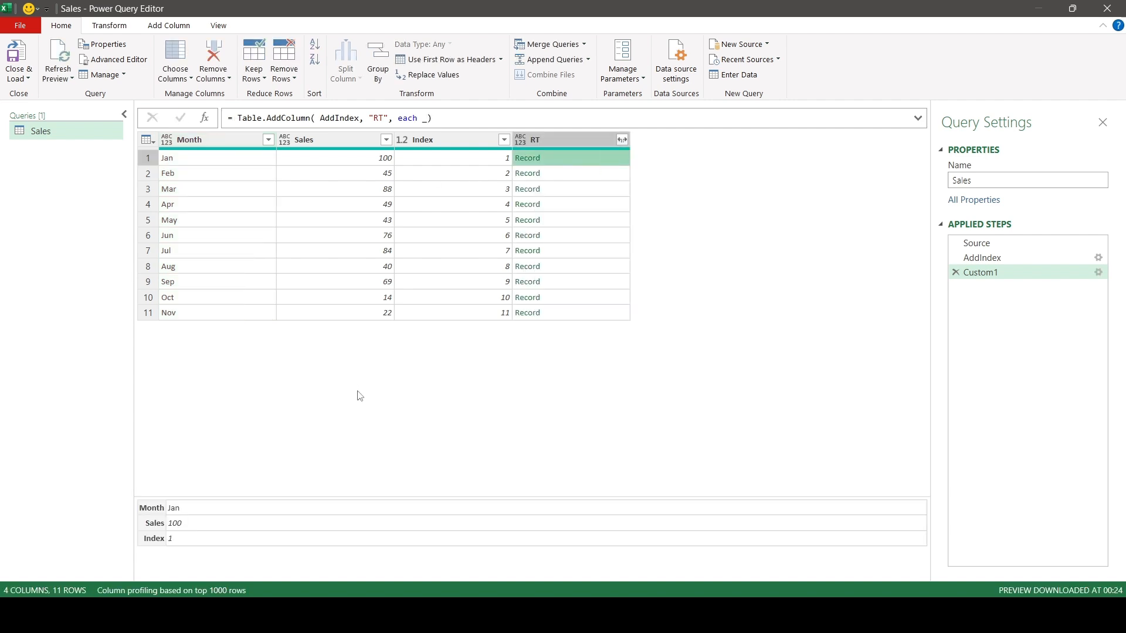
pyautogui.moveTo(332, 499); pyautogui.dragTo(331, 437)
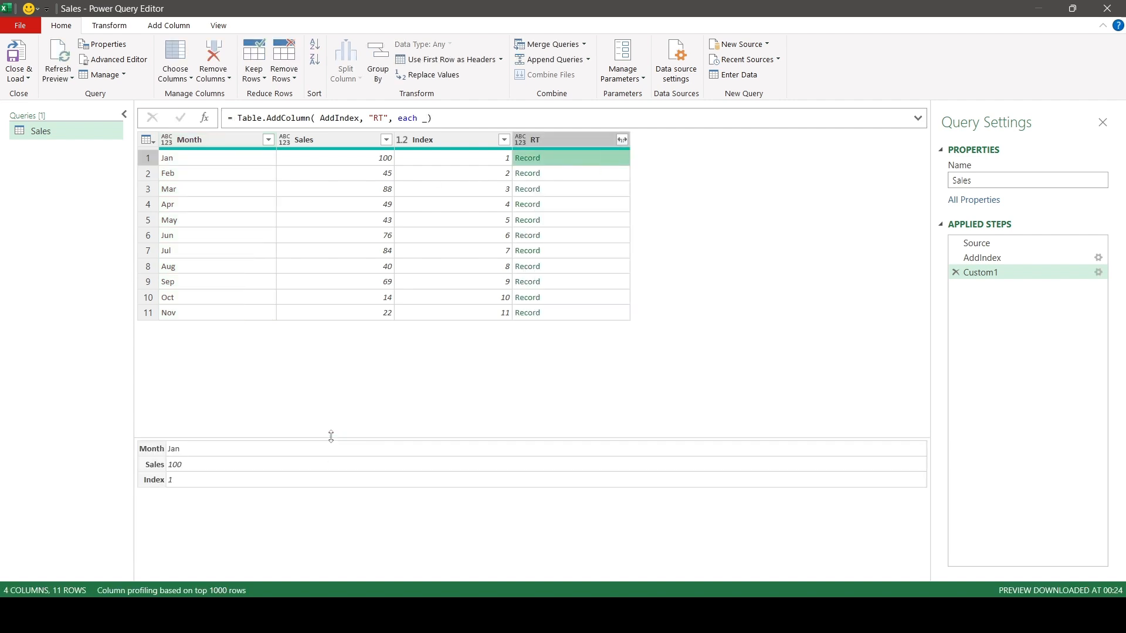
pyautogui.hotkey('ctrl', 'shift', '+')
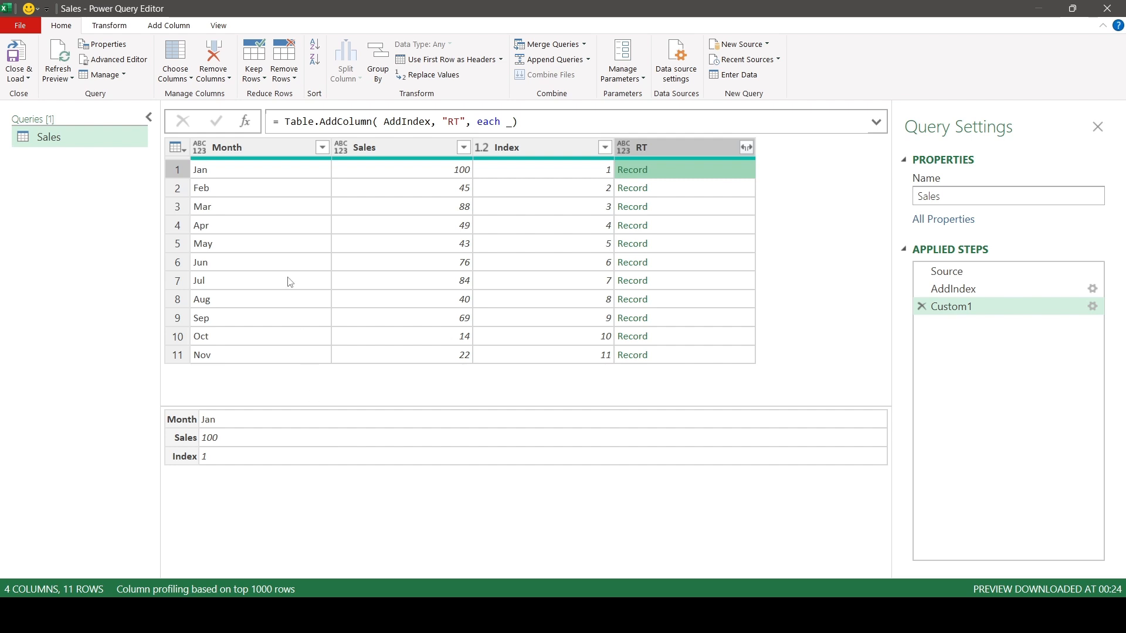
pyautogui.click(711, 192)
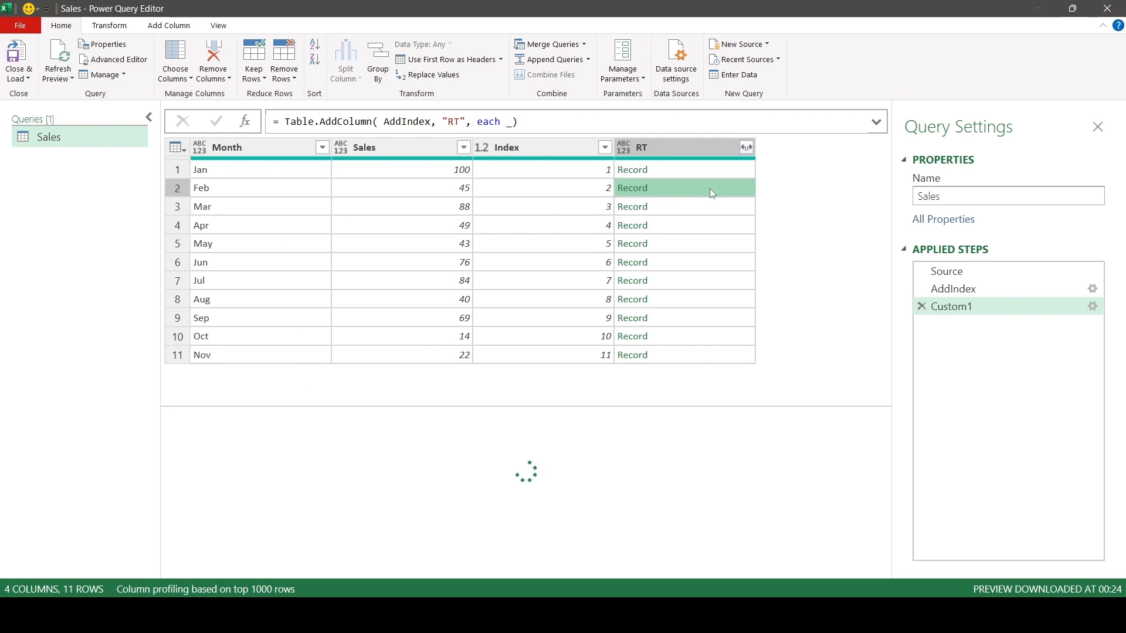
pyautogui.click(726, 213)
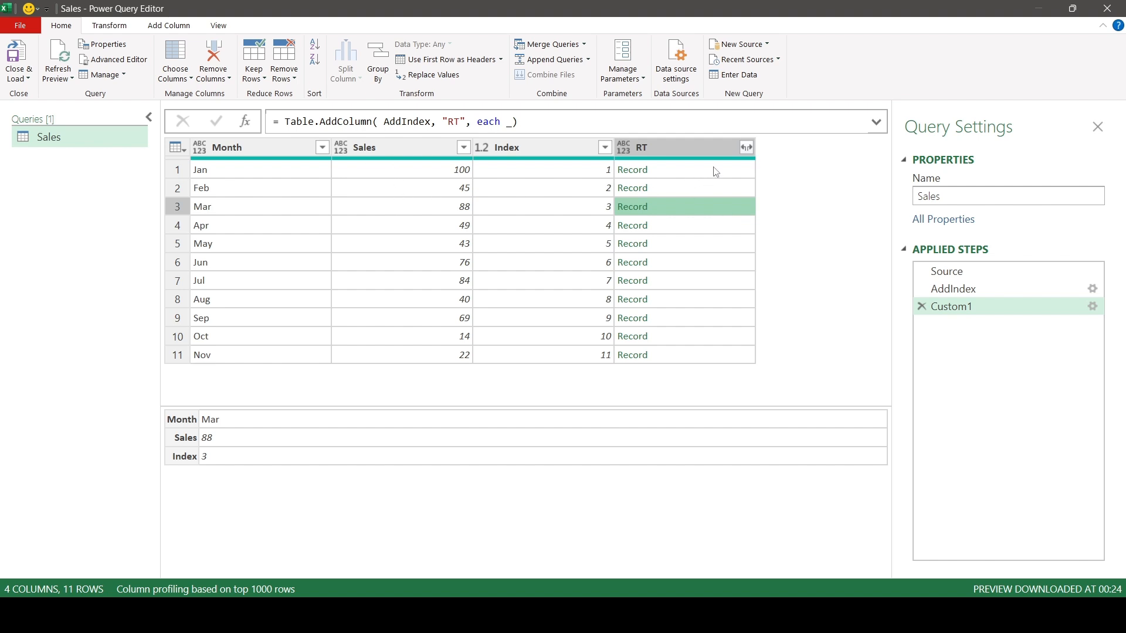
# Change the RT column's generator to each [Sales] and apply the formula
pyautogui.click(510, 122)
pyautogui.write('[Sales')
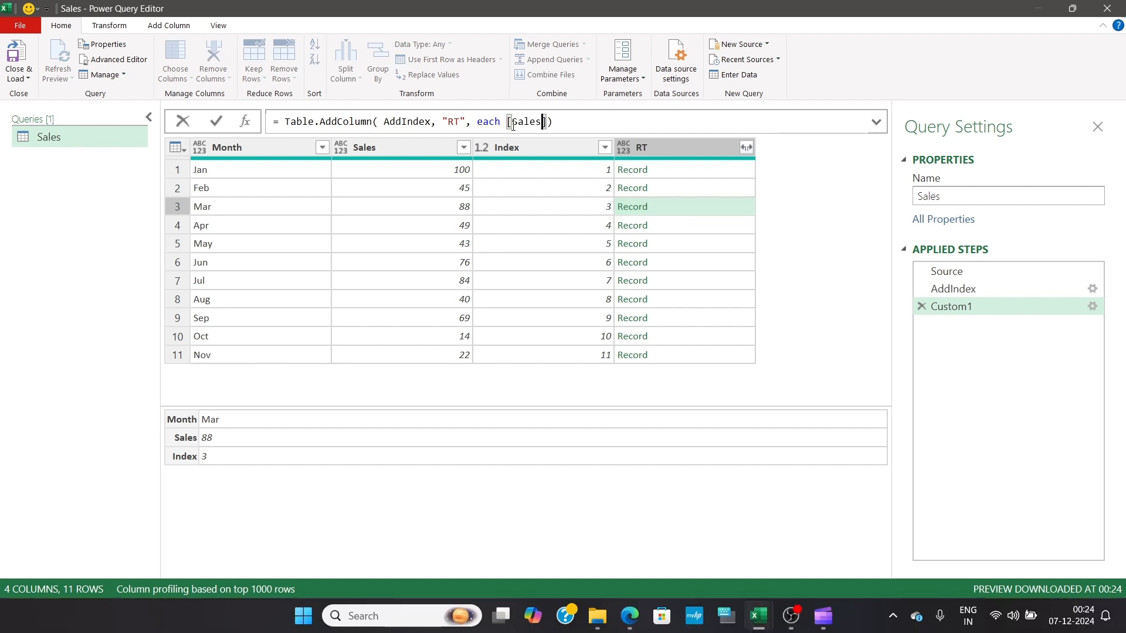
pyautogui.click(218, 122)
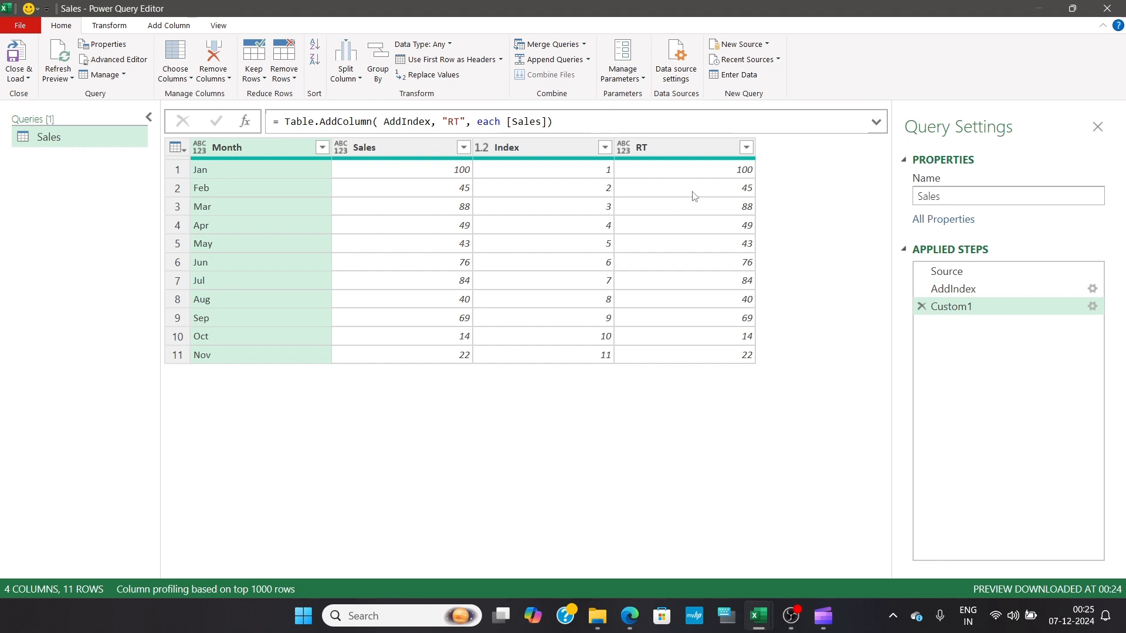
# Compare the first Sales and RT values, and review the table at the AddIndex step
pyautogui.click(436, 173)
pyautogui.click(727, 175)
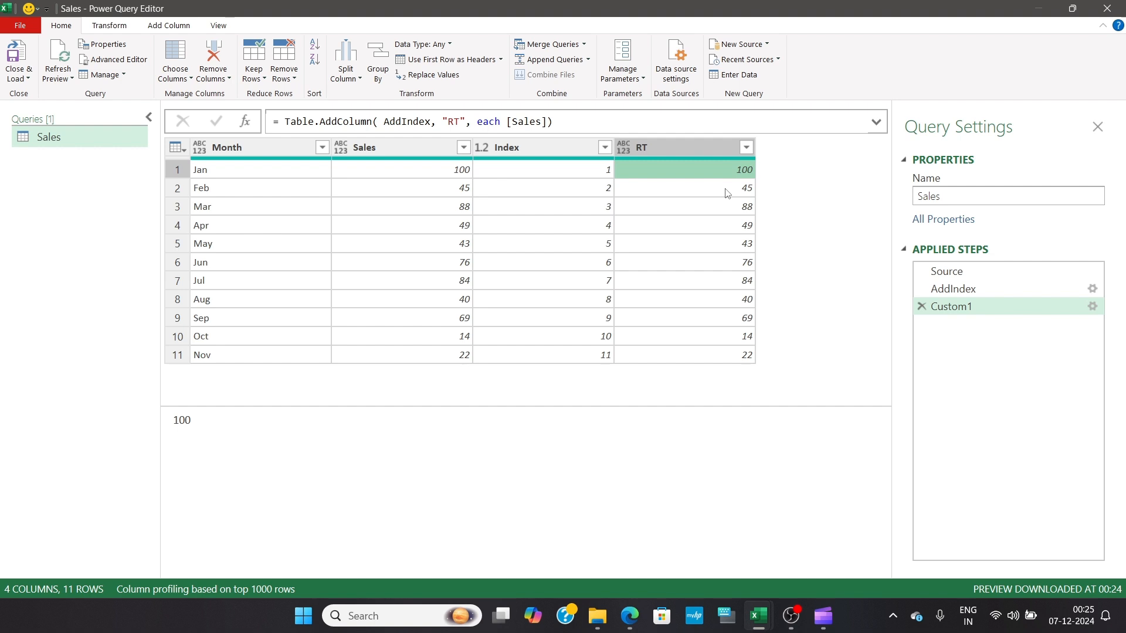
pyautogui.click(686, 189)
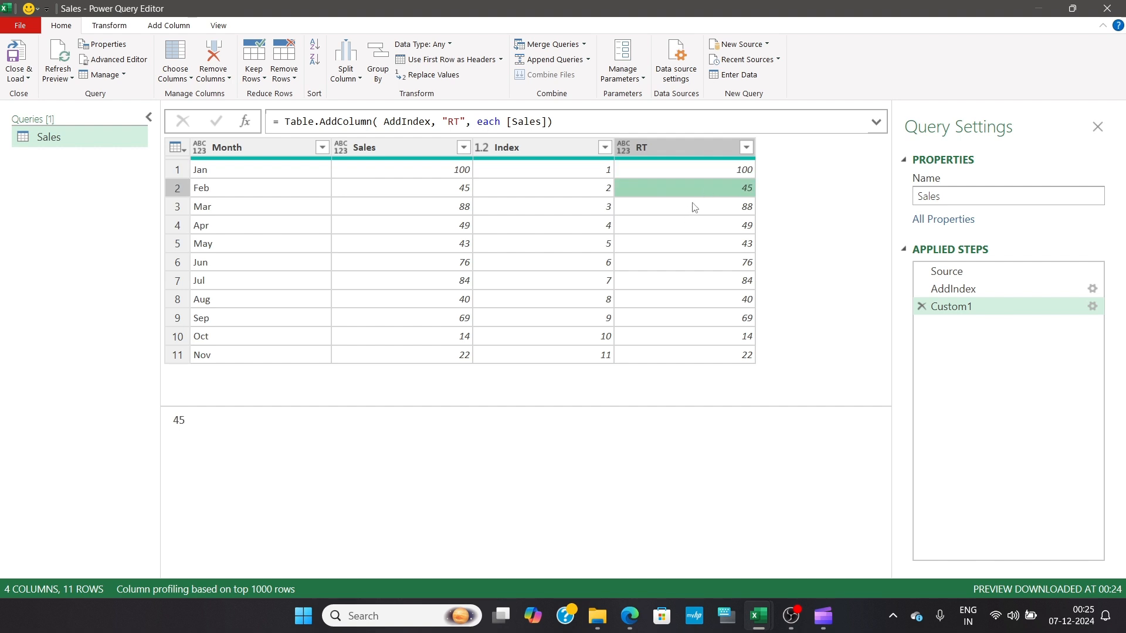
pyautogui.click(980, 288)
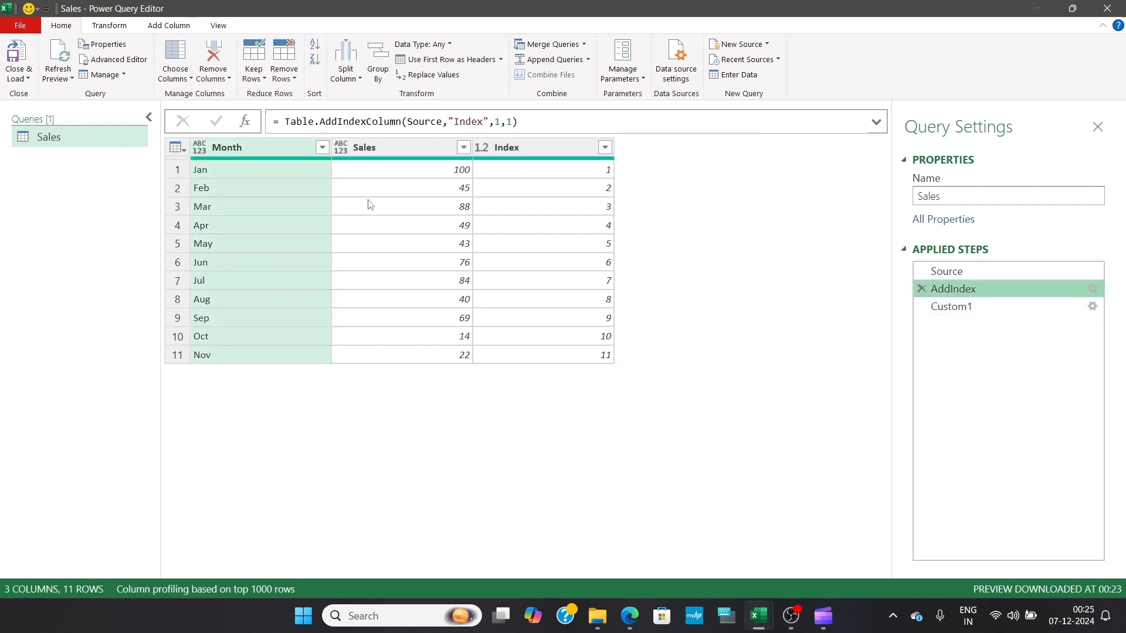
# Change the RT column's generator in the Custom1 step to each AddIndex[Sales] and apply the formula
pyautogui.click(955, 311)
pyautogui.click(508, 122)
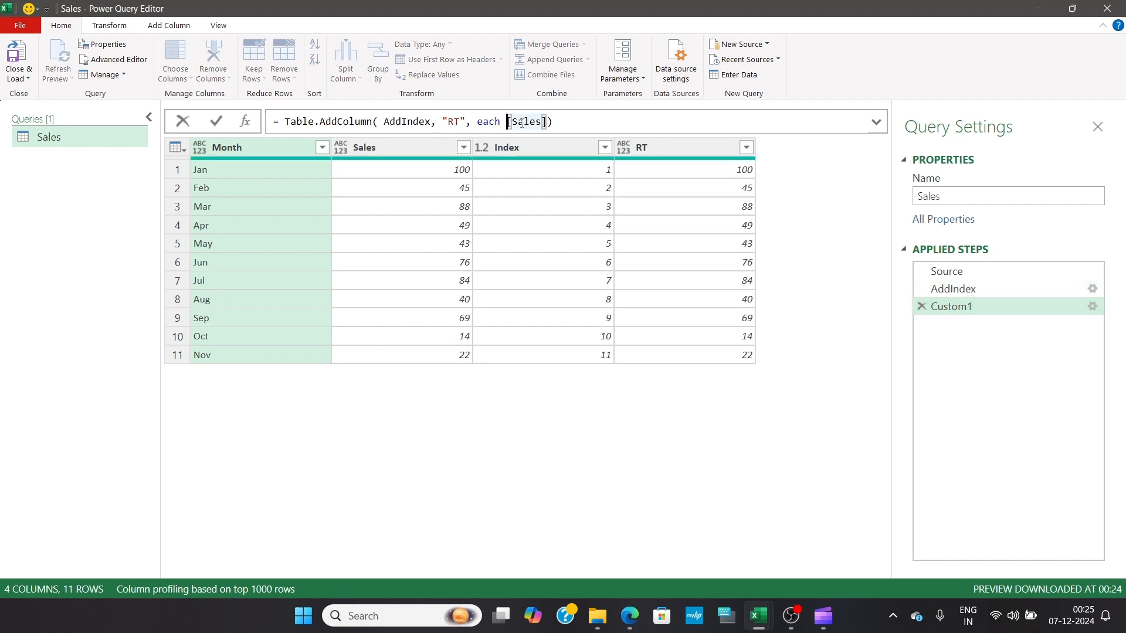
pyautogui.press('Left')
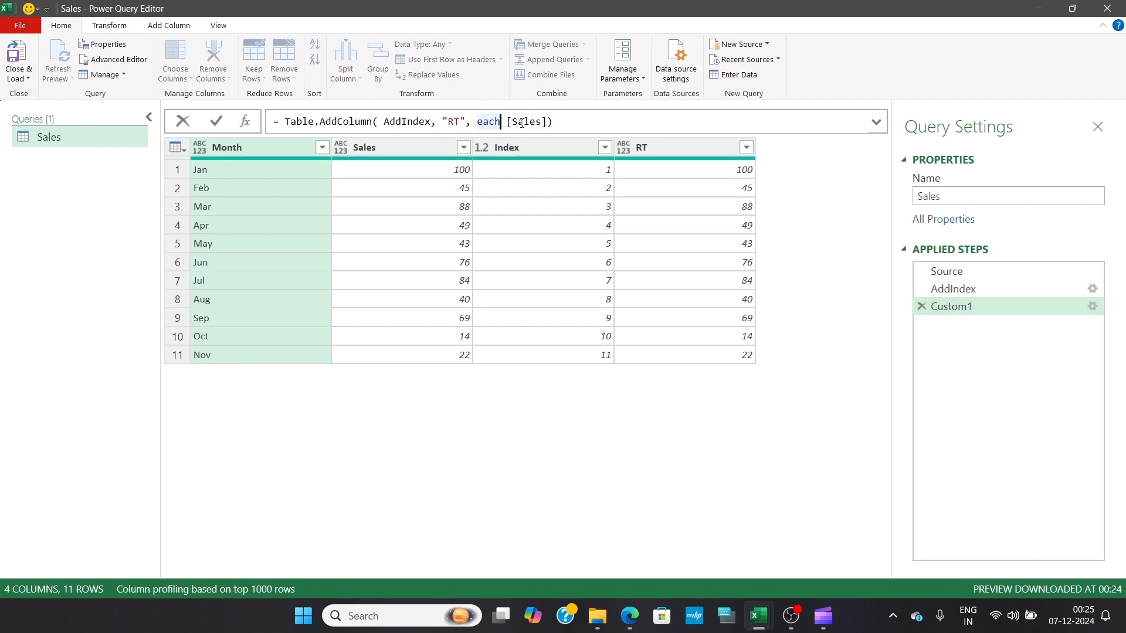
pyautogui.write('AddIndex')
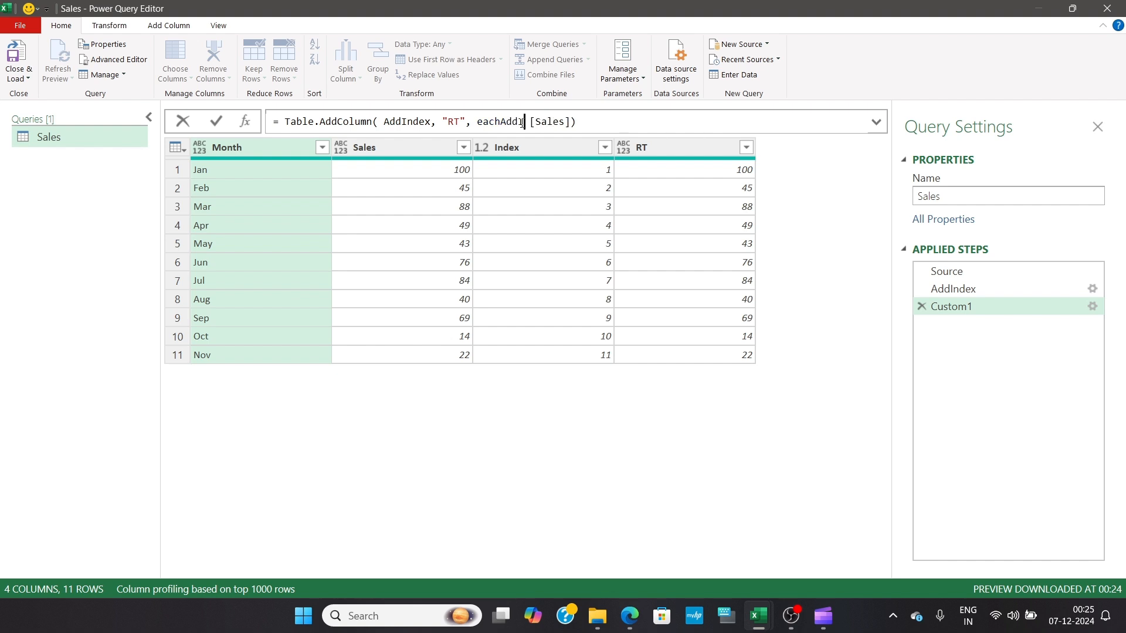
pyautogui.press('Left')
pyautogui.press('Left')
pyautogui.press('Left')
pyautogui.press('Left')
pyautogui.press('Left')
pyautogui.press('Left')
pyautogui.press('Left')
pyautogui.press('Left')
pyautogui.press('Right')
pyautogui.press('Right')
pyautogui.press('Right')
pyautogui.press('Right')
pyautogui.press('Right')
pyautogui.press('Right')
pyautogui.press('Right')
pyautogui.press('Right')
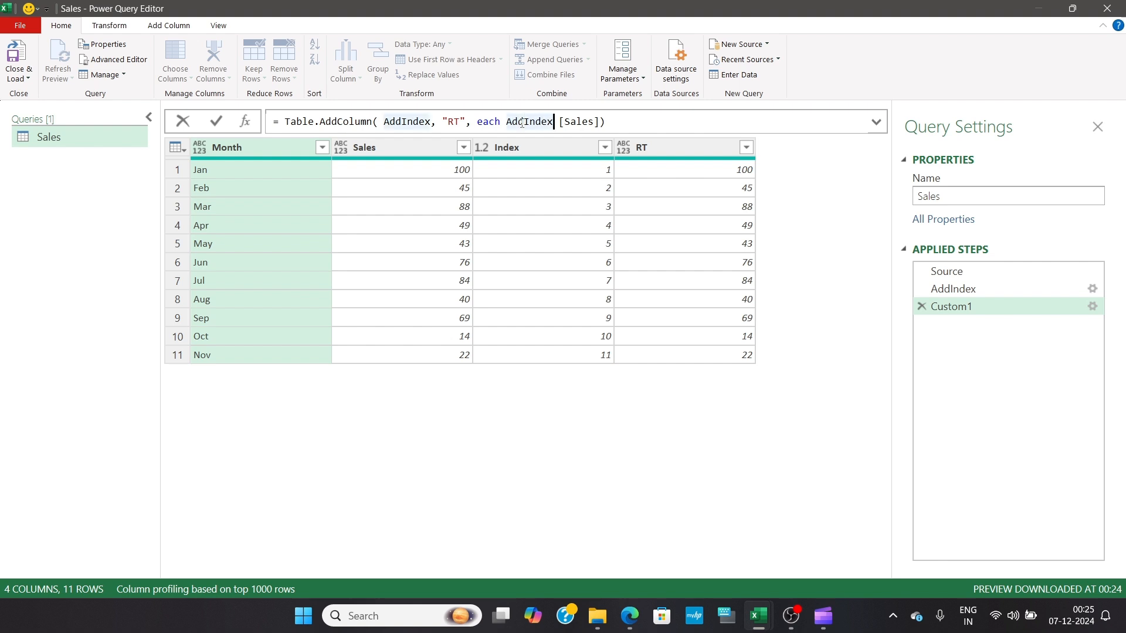
pyautogui.press('Delete')
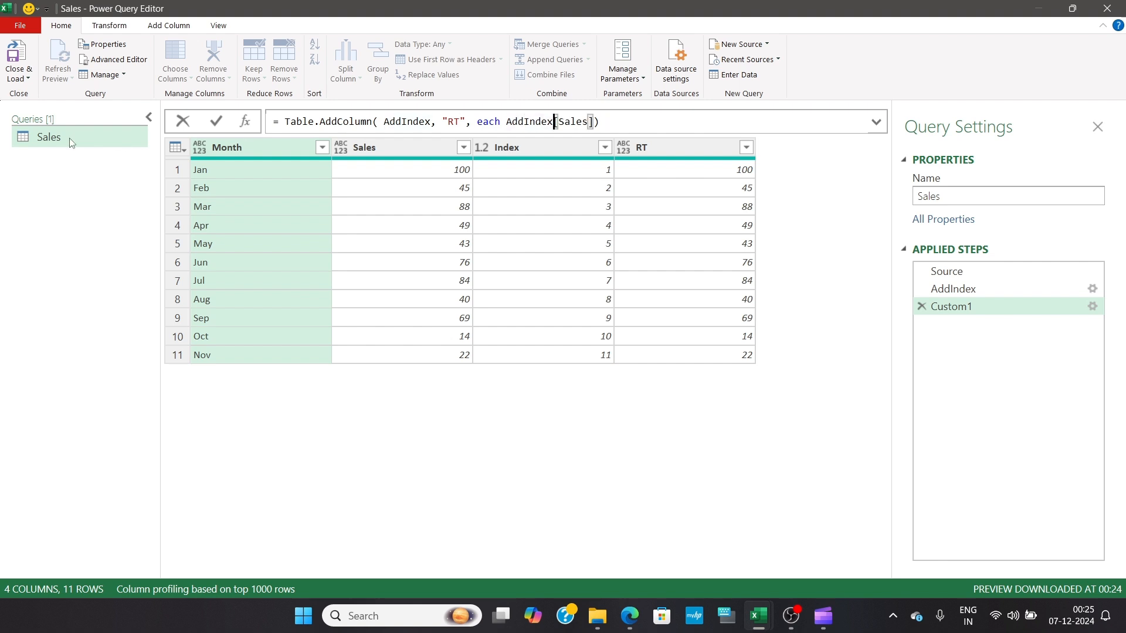
pyautogui.click(218, 124)
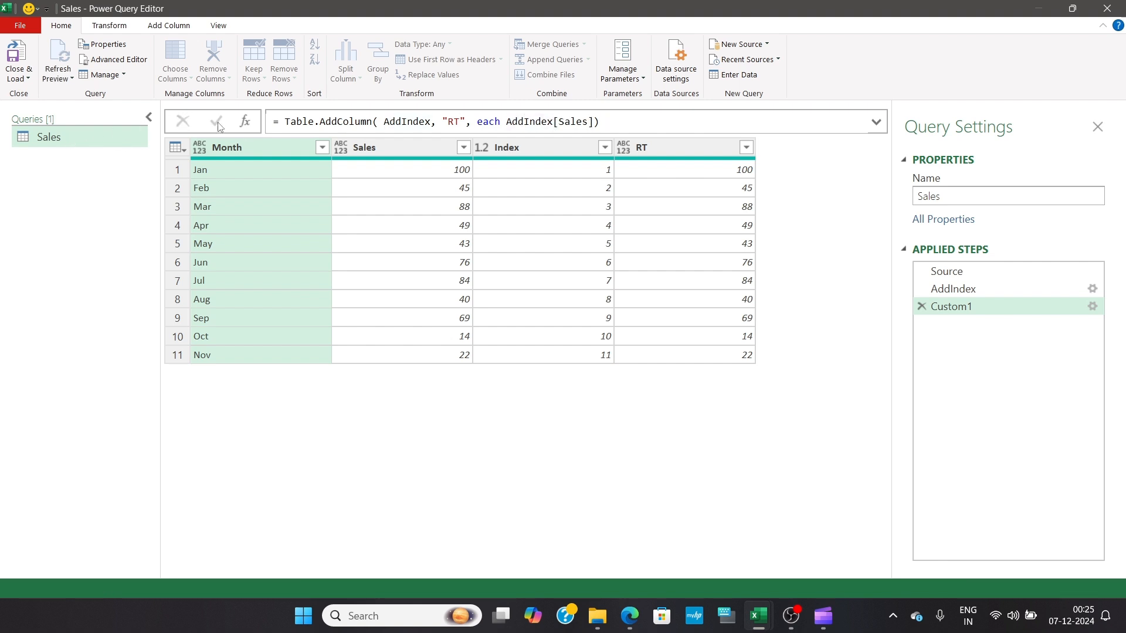
# Preview the lists held in the RT column for the Jan, Feb and Mar rows
pyautogui.click(748, 175)
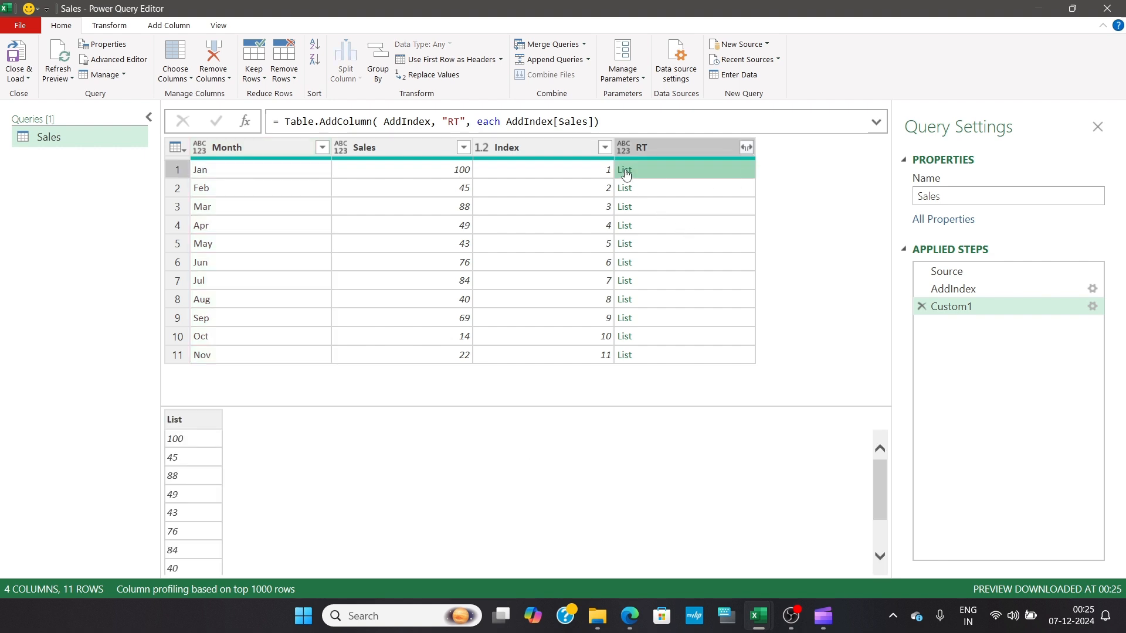
pyautogui.click(705, 189)
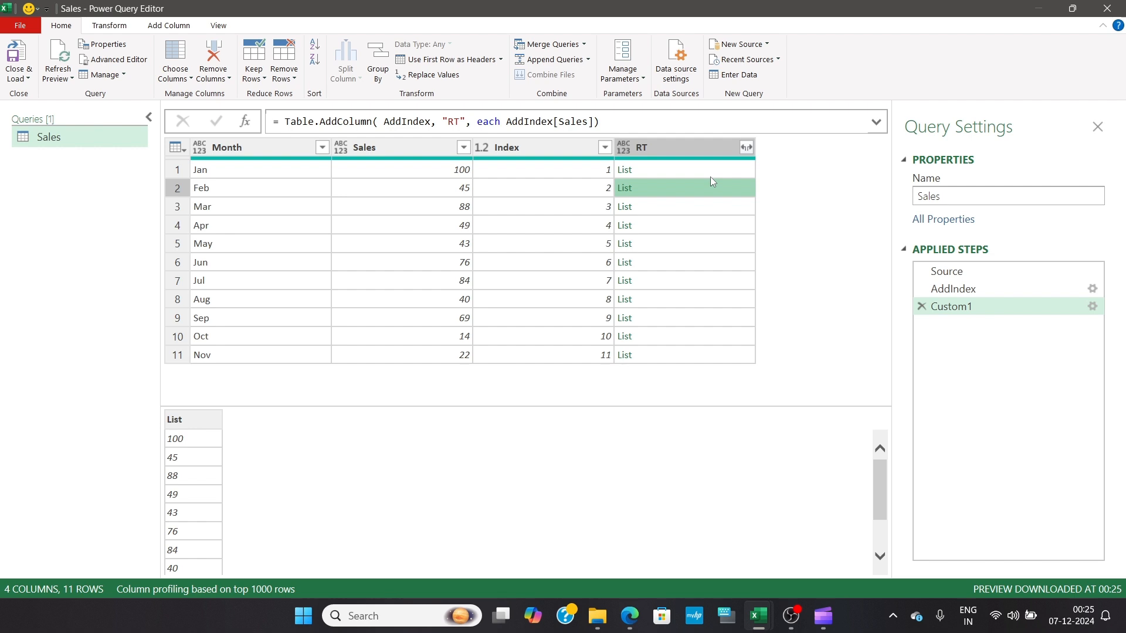
pyautogui.click(722, 170)
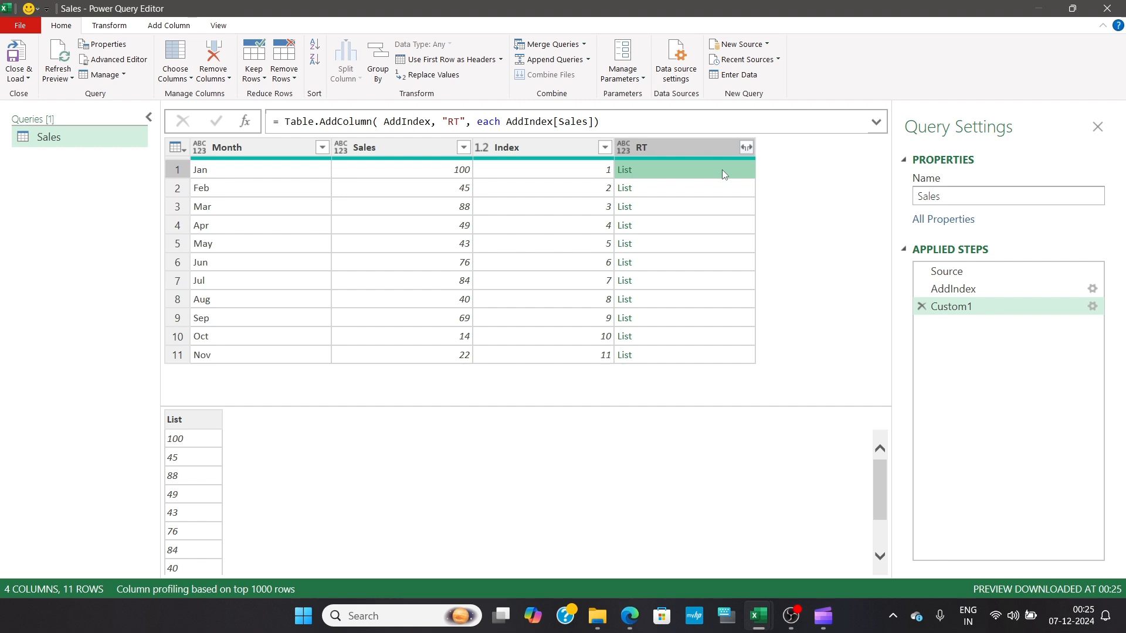
pyautogui.click(723, 189)
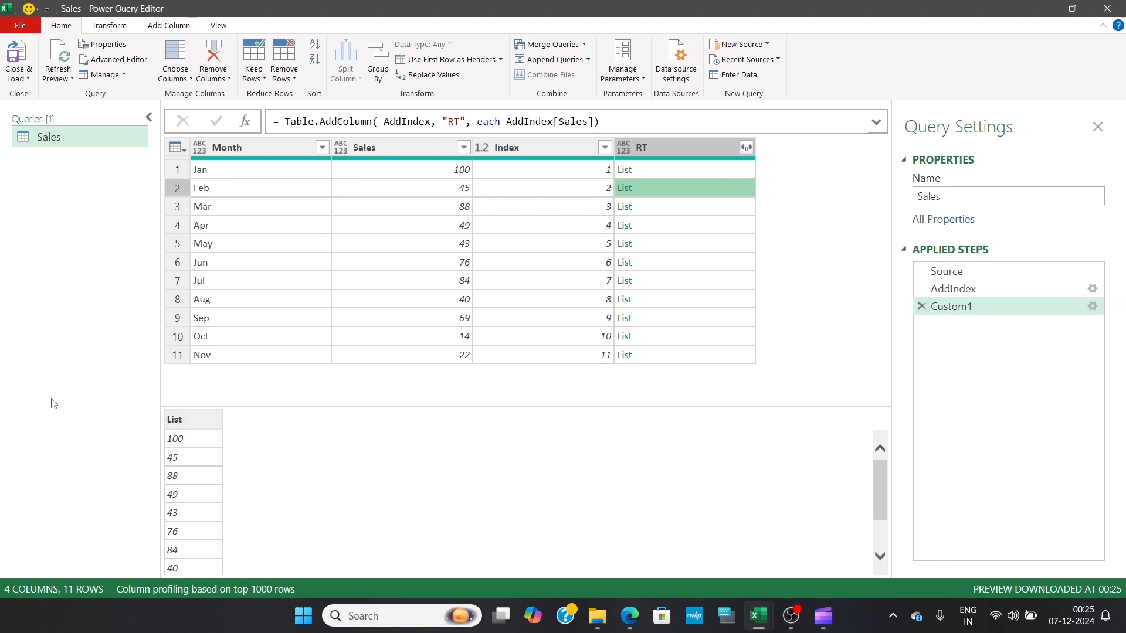
pyautogui.click(726, 209)
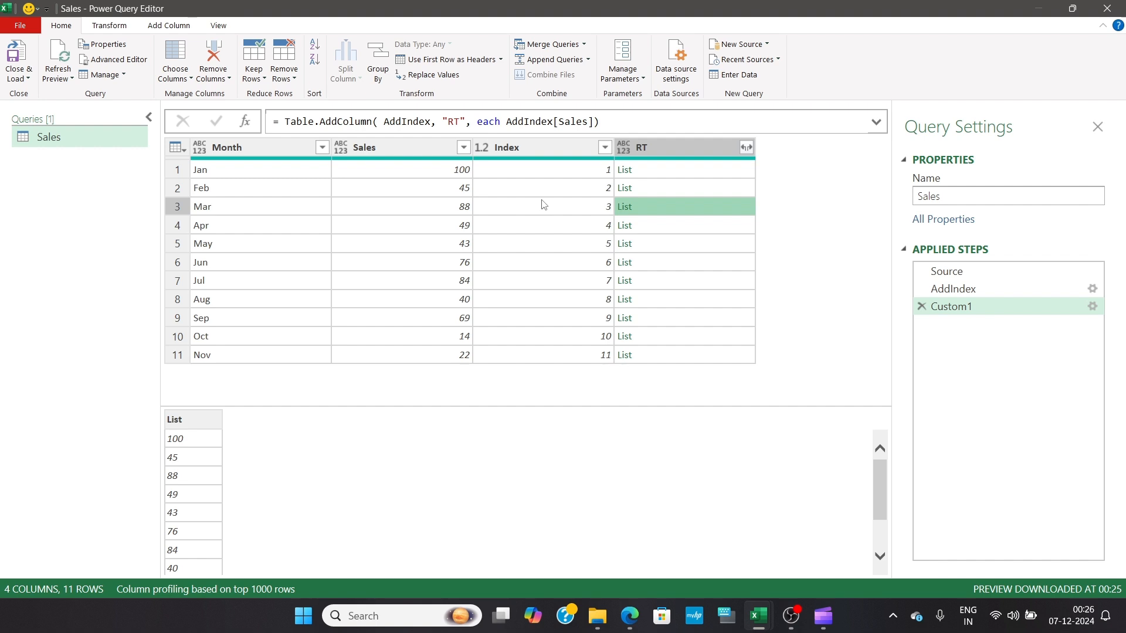
# Insert the List.FirstN function with its opening parenthesis before AddIndex[Sales] in the RT formula
pyautogui.click(508, 121)
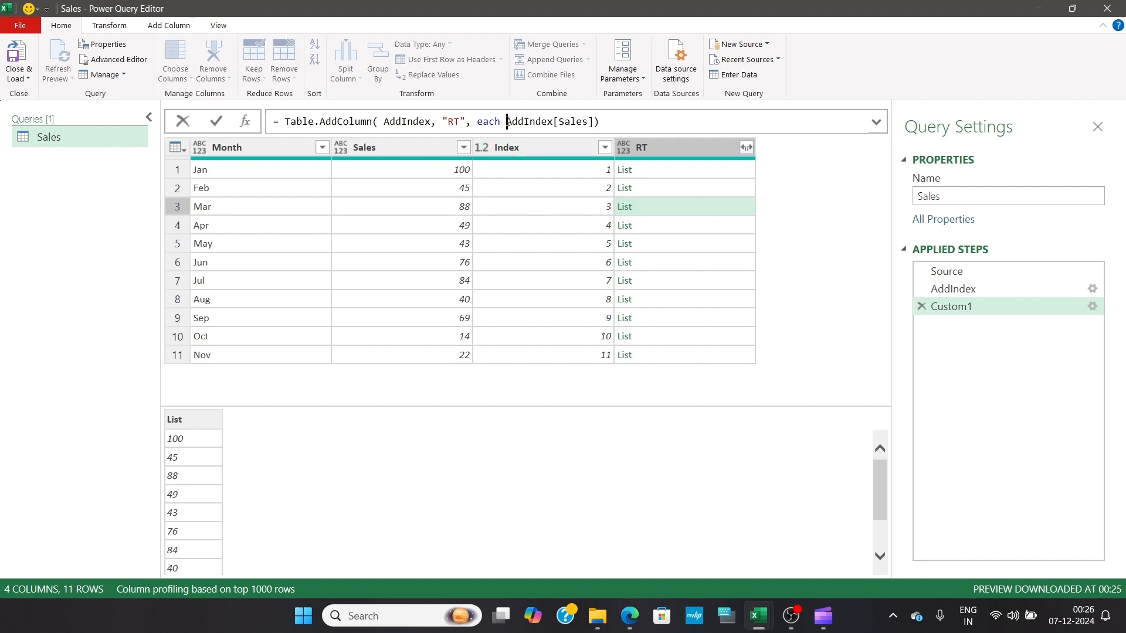
pyautogui.write('[')
pyautogui.write('listfr')
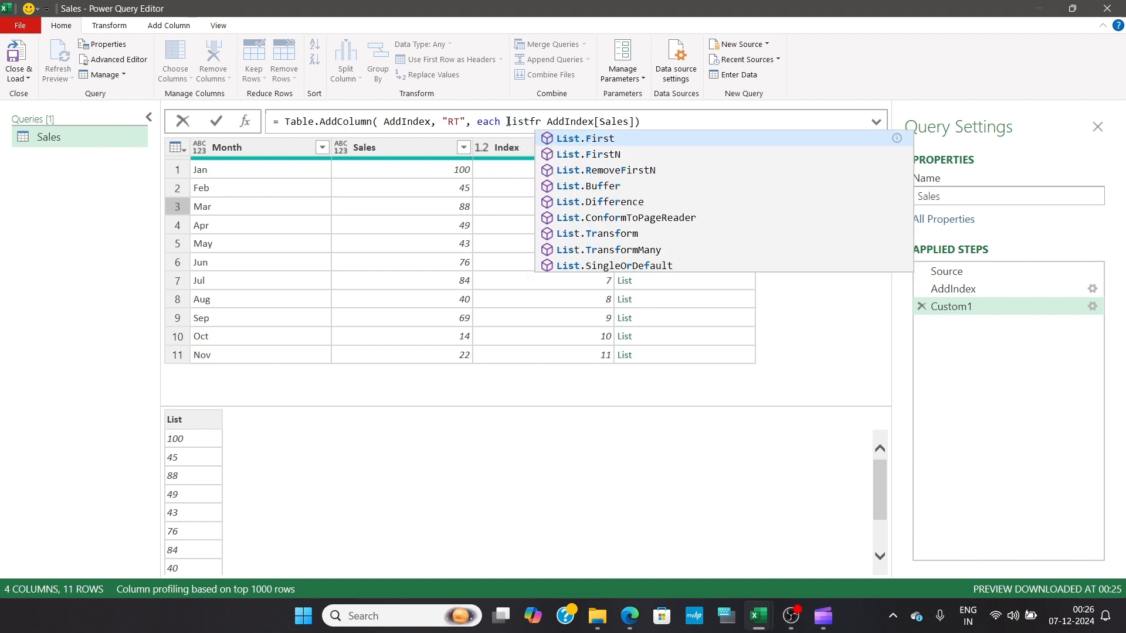
pyautogui.press('Down')
pyautogui.press('Tab')
pyautogui.write('(')
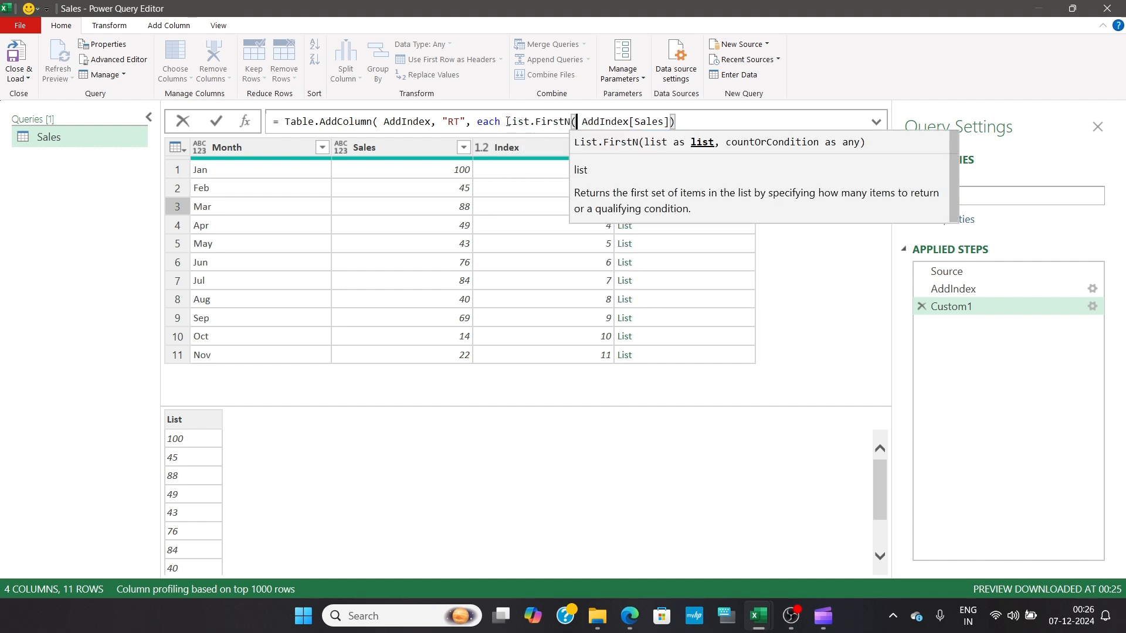
# Give List.FirstN the count argument [Index], close the parentheses, and apply the RT formula
pyautogui.click(700, 124)
pyautogui.press('BackSpace')
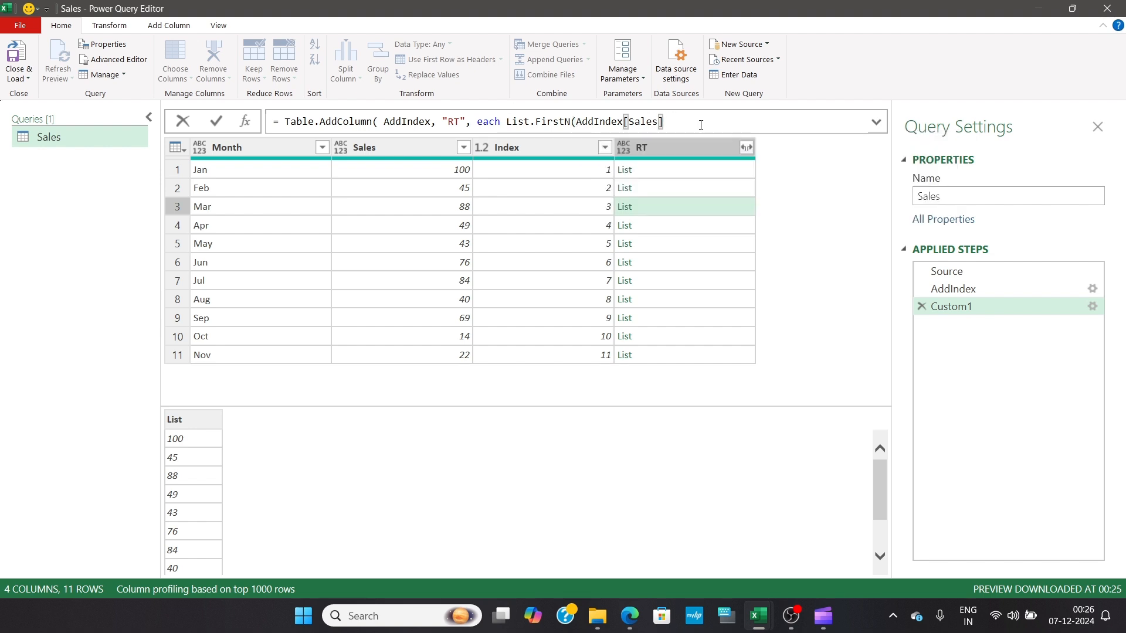
pyautogui.write(',')
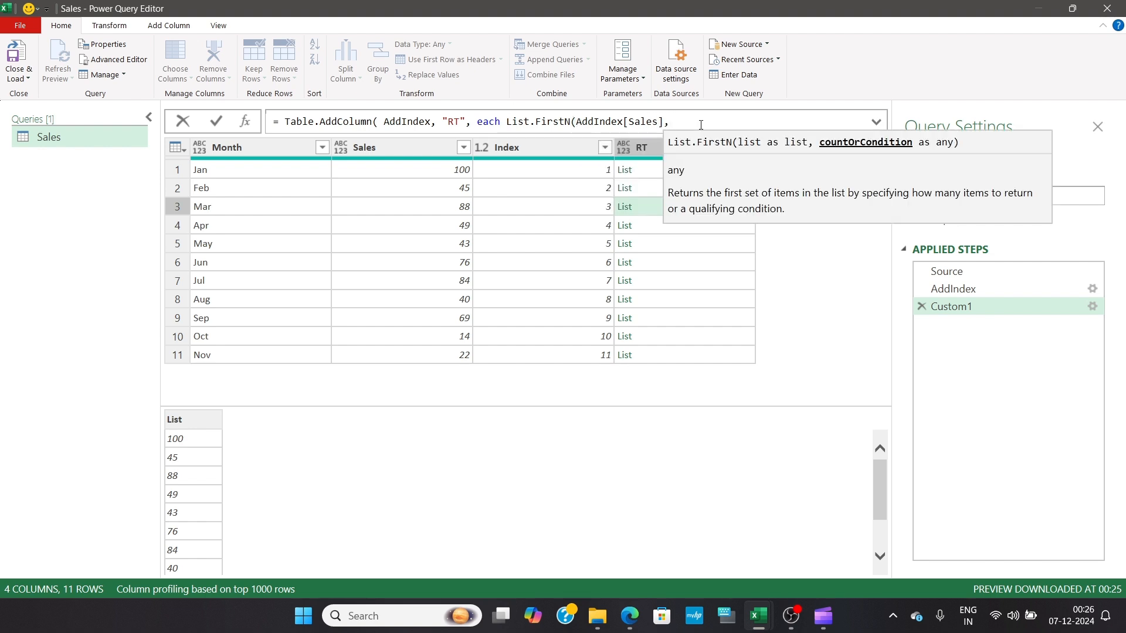
pyautogui.write('i')
pyautogui.press('BackSpace')
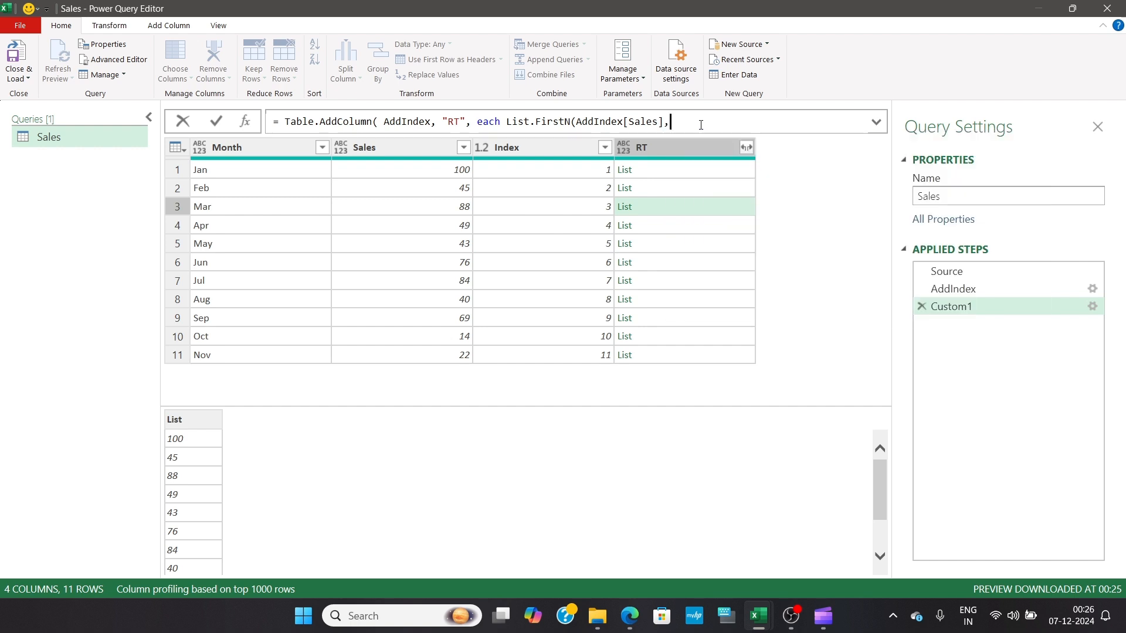
pyautogui.write('[Index')
pyautogui.press('Right')
pyautogui.write('))')
pyautogui.press('Return')
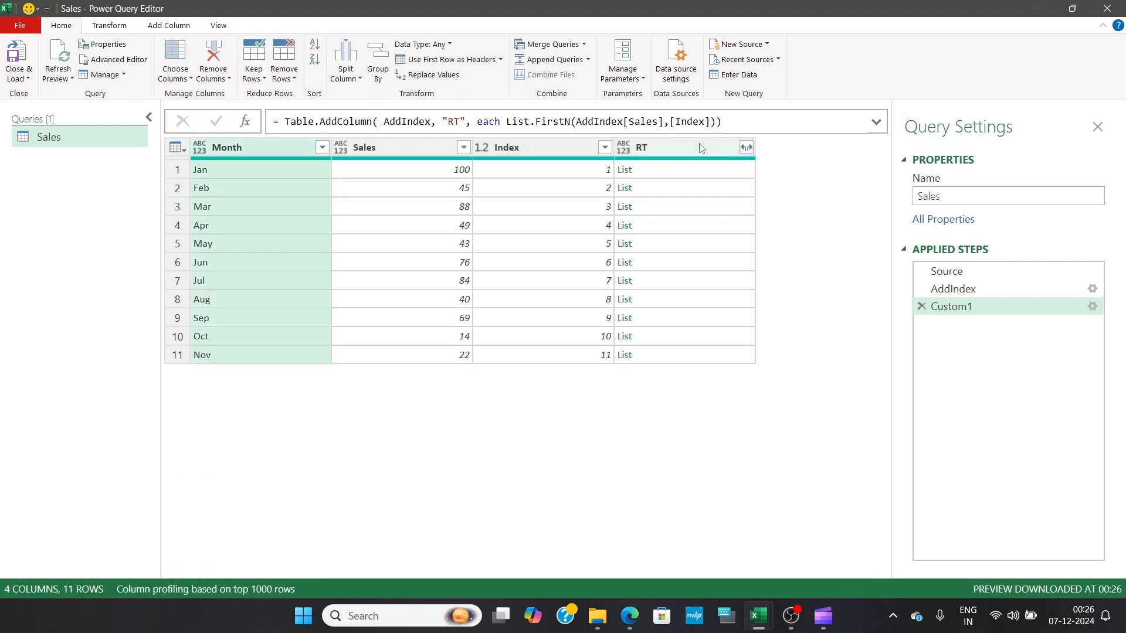
# Compare the List.FirstN results in the RT column for the Jan, Feb and Mar rows
pyautogui.click(716, 169)
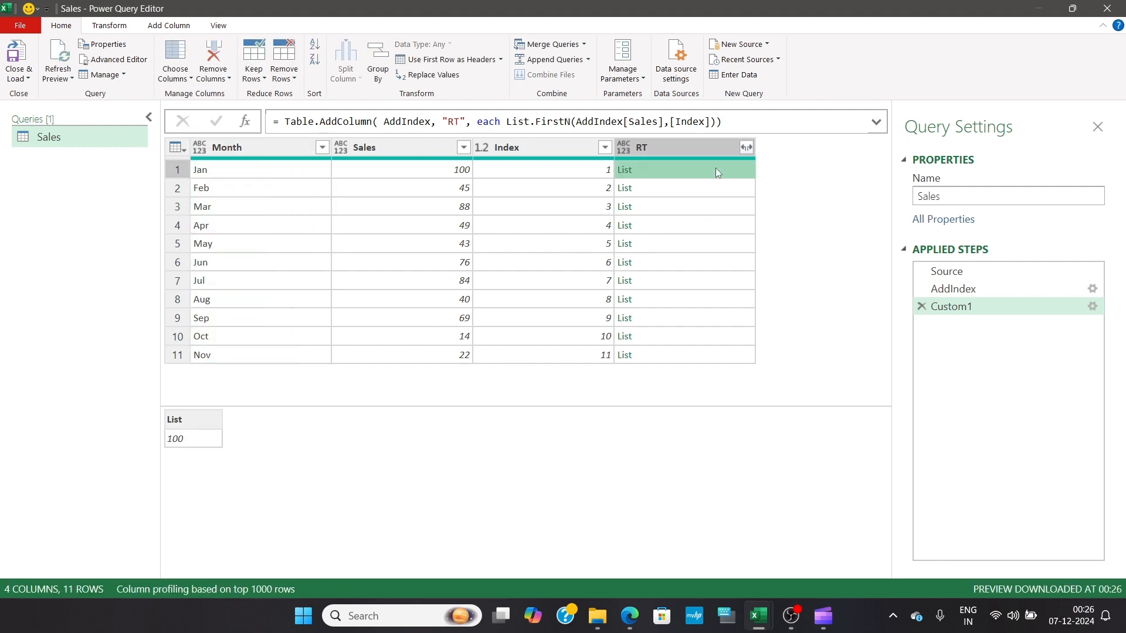
pyautogui.click(722, 187)
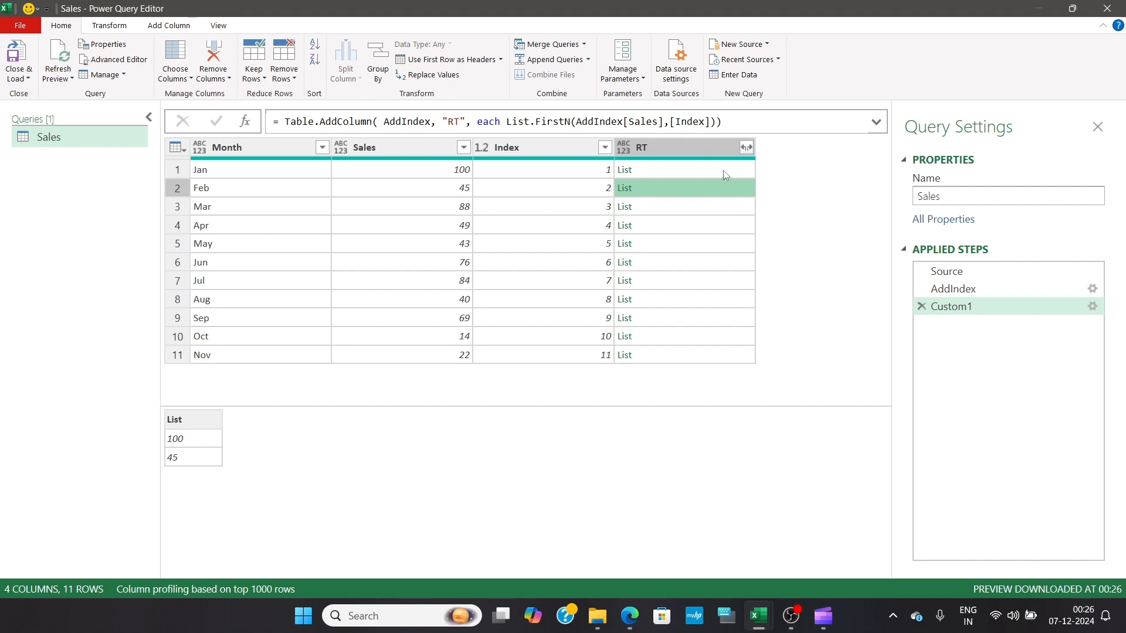
pyautogui.click(723, 170)
pyautogui.click(729, 189)
pyautogui.click(731, 210)
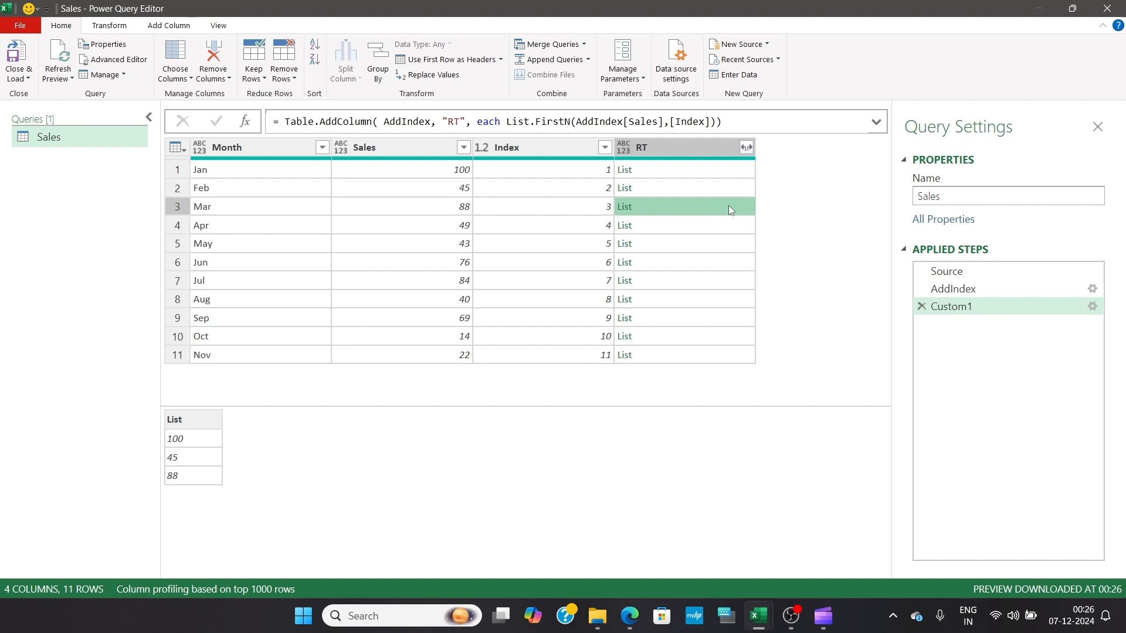
# Wrap the List.FirstN expression in List.Sum in the RT formula and apply it
pyautogui.click(506, 122)
pyautogui.write('listsum')
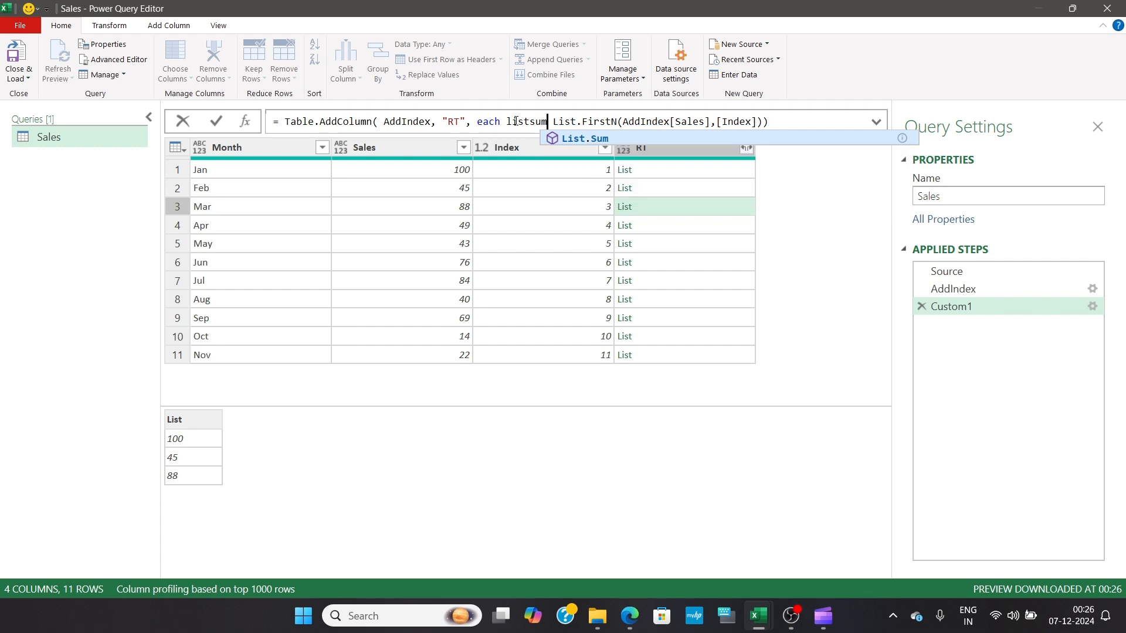
pyautogui.press('Tab')
pyautogui.write('(')
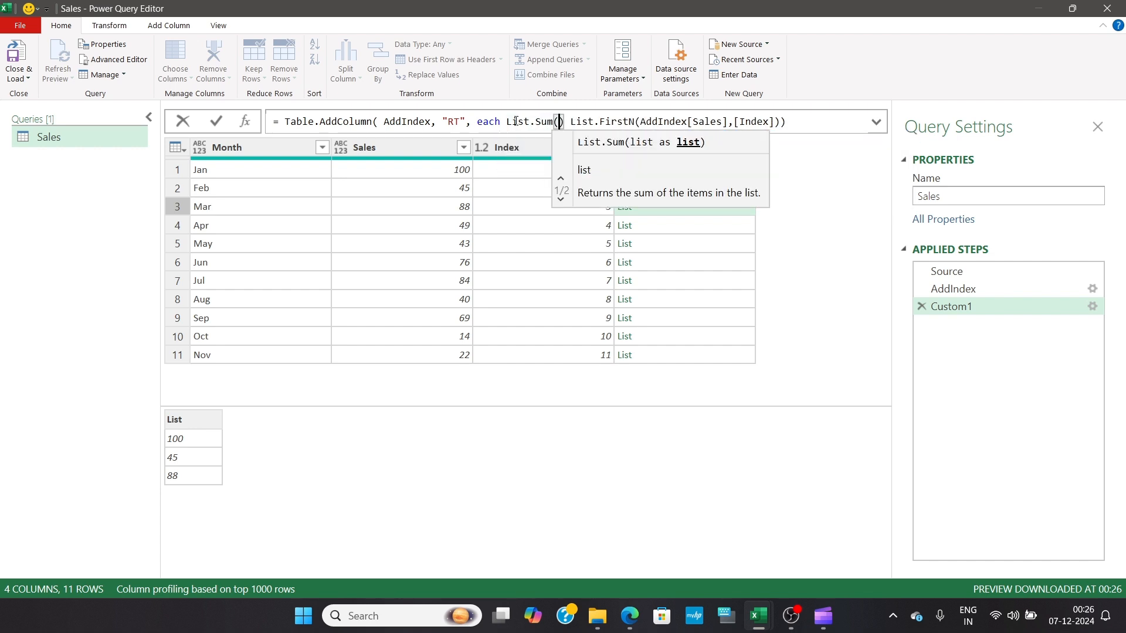
pyautogui.click(805, 126)
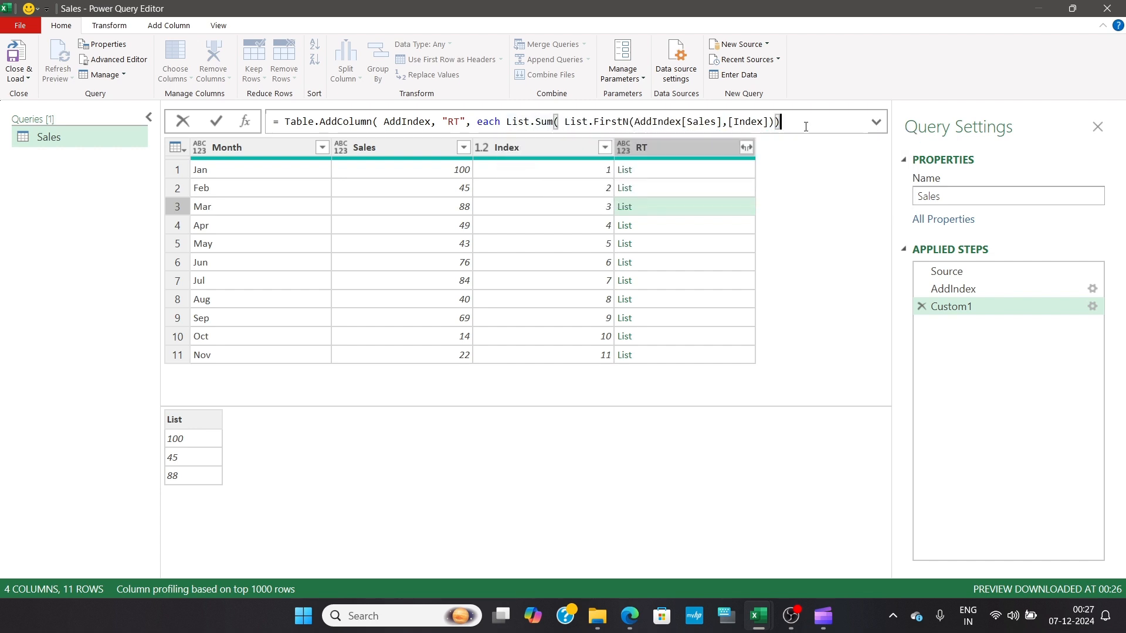
pyautogui.write(')')
pyautogui.click(220, 127)
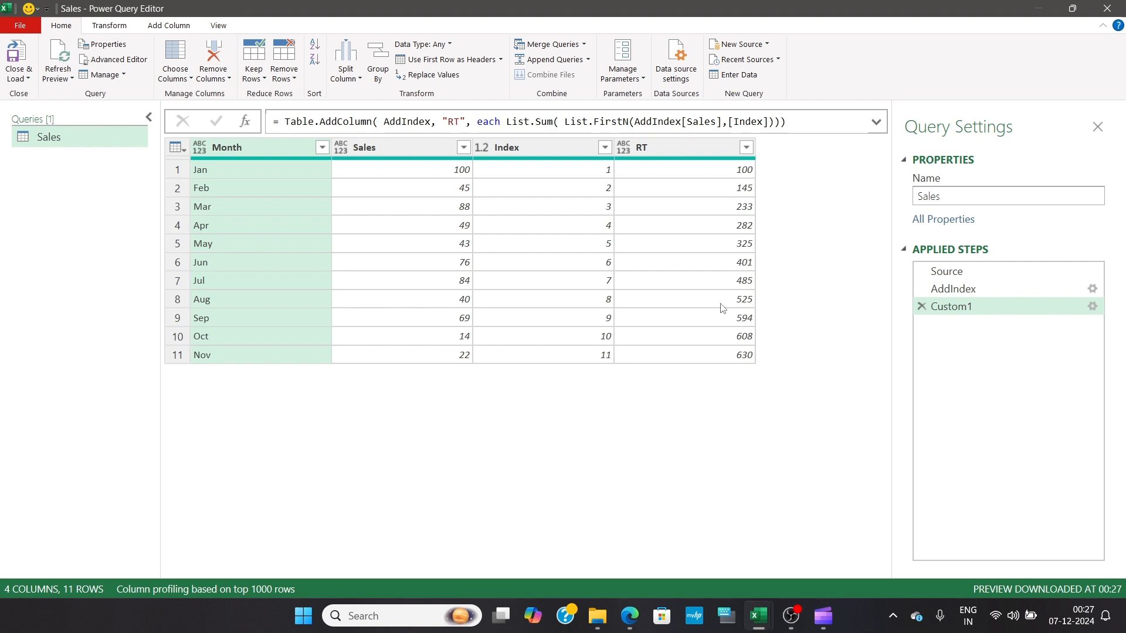
pyautogui.click(530, 153)
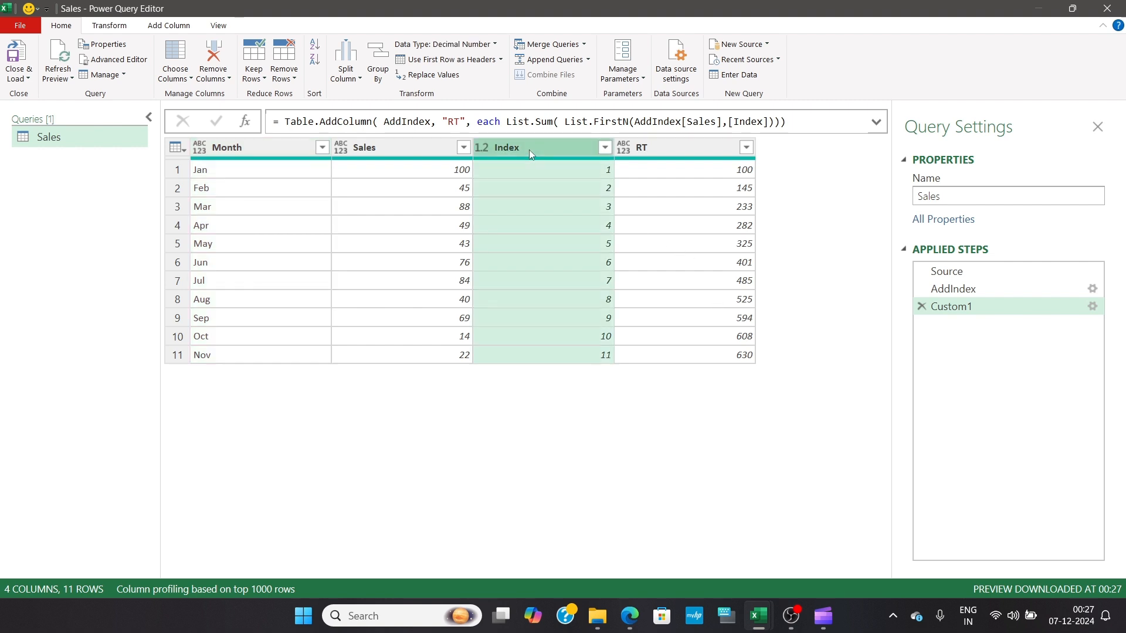
pyautogui.rightClick(529, 150)
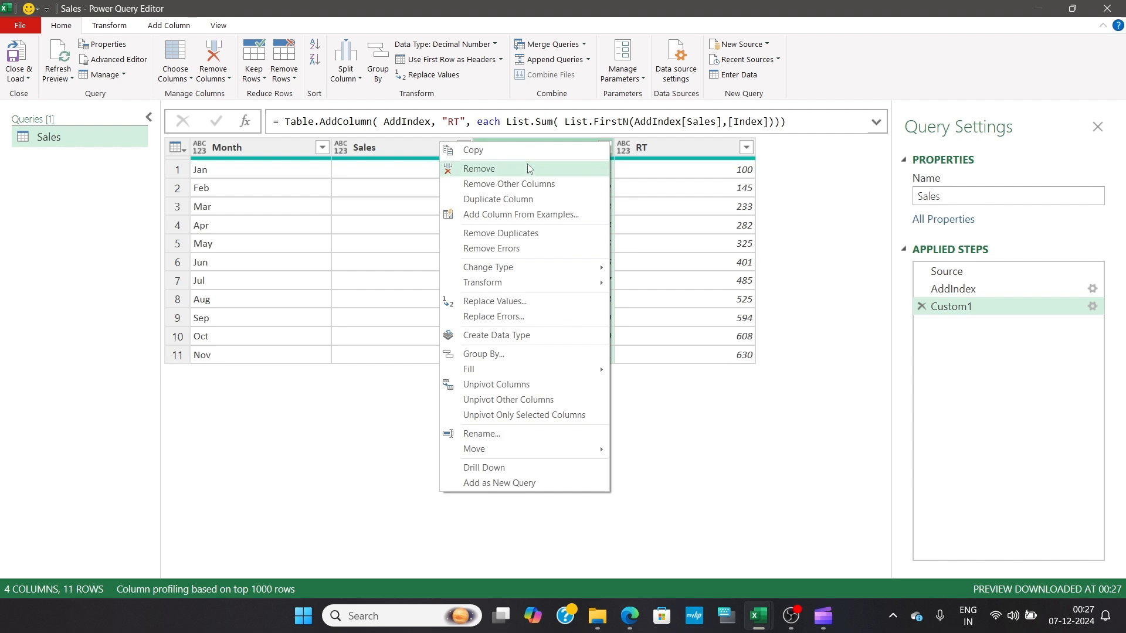
pyautogui.click(668, 149)
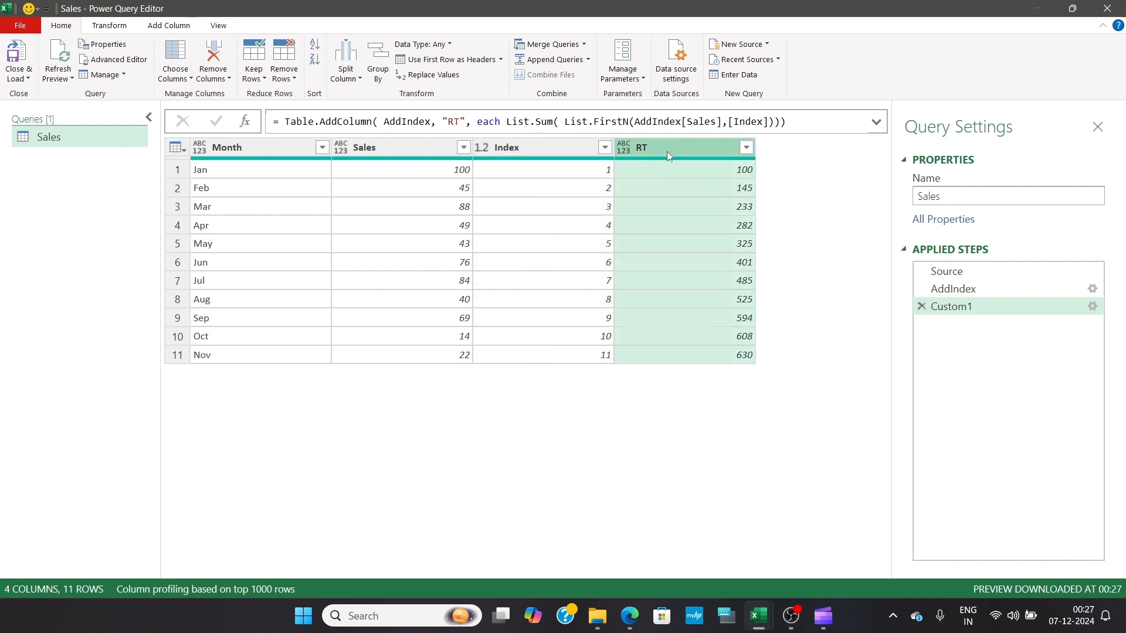
# Append the column selection [[Month],[Sales],[RT]] to the end of the Table.AddColumn formula and apply it
pyautogui.click(816, 122)
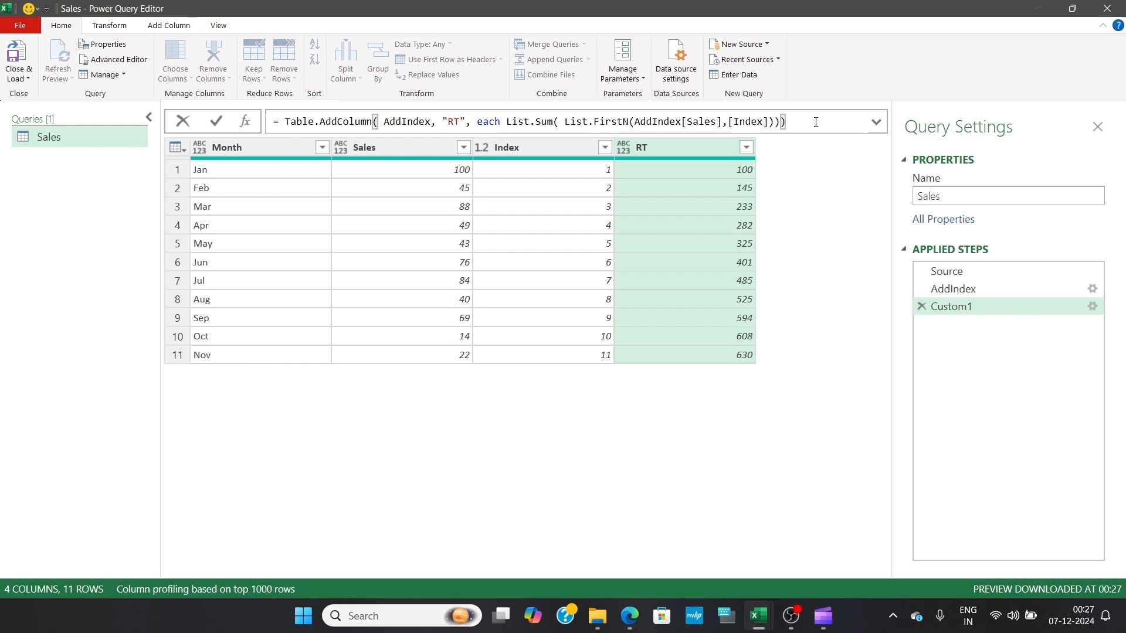
pyautogui.write('[[')
pyautogui.write('Month')
pyautogui.write('],')
pyautogui.write('[')
pyautogui.write('Sales')
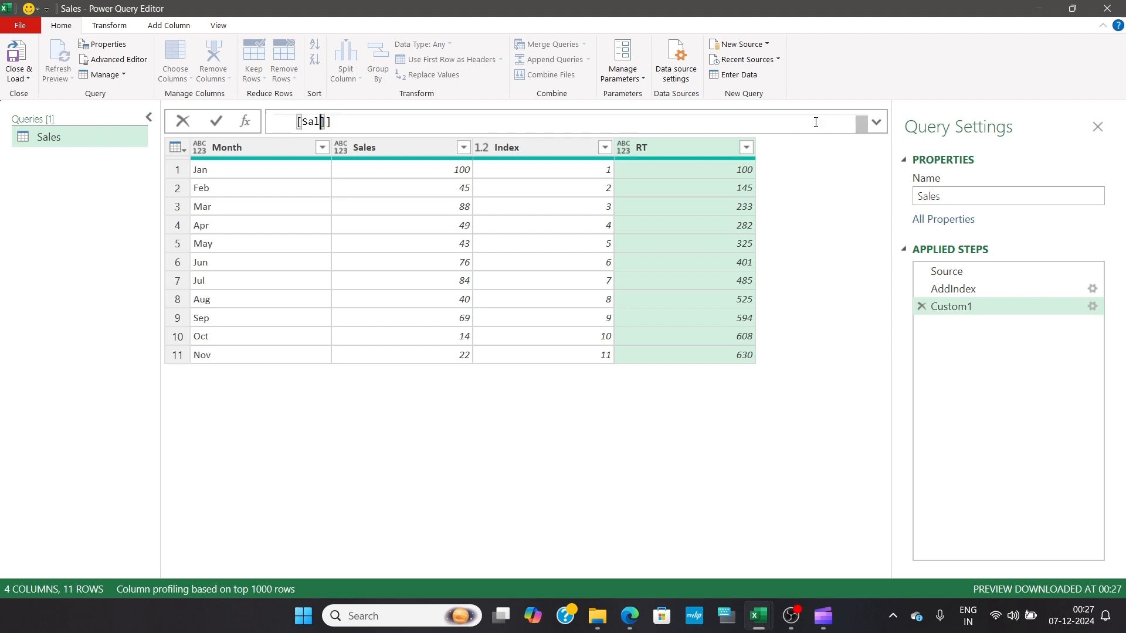
pyautogui.write(',[RT')
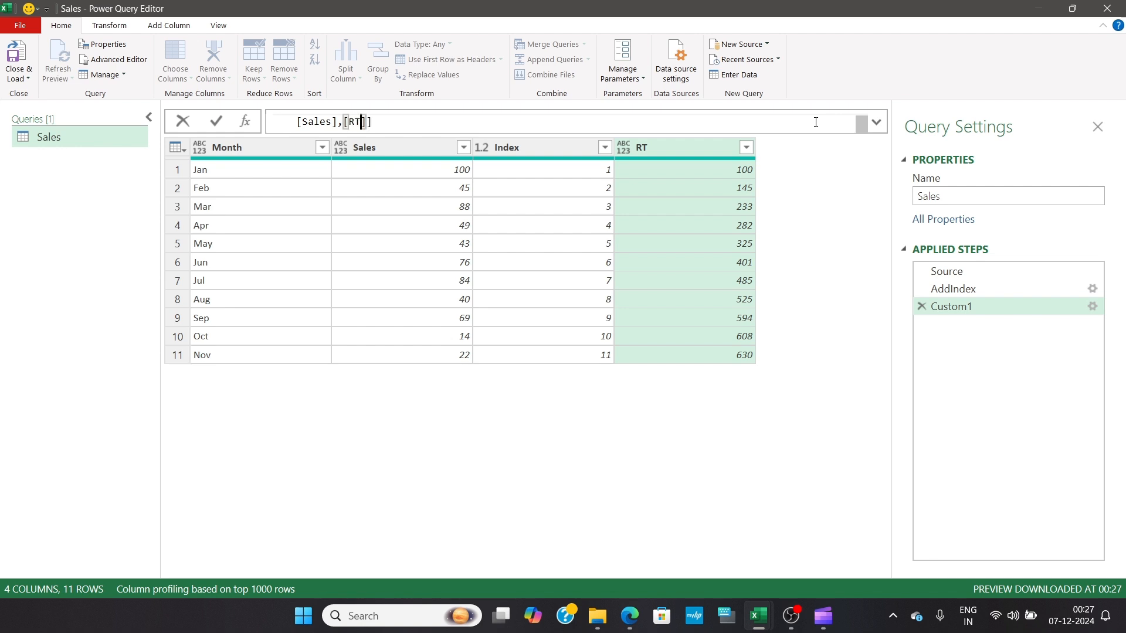
pyautogui.click(816, 122)
pyautogui.click(216, 124)
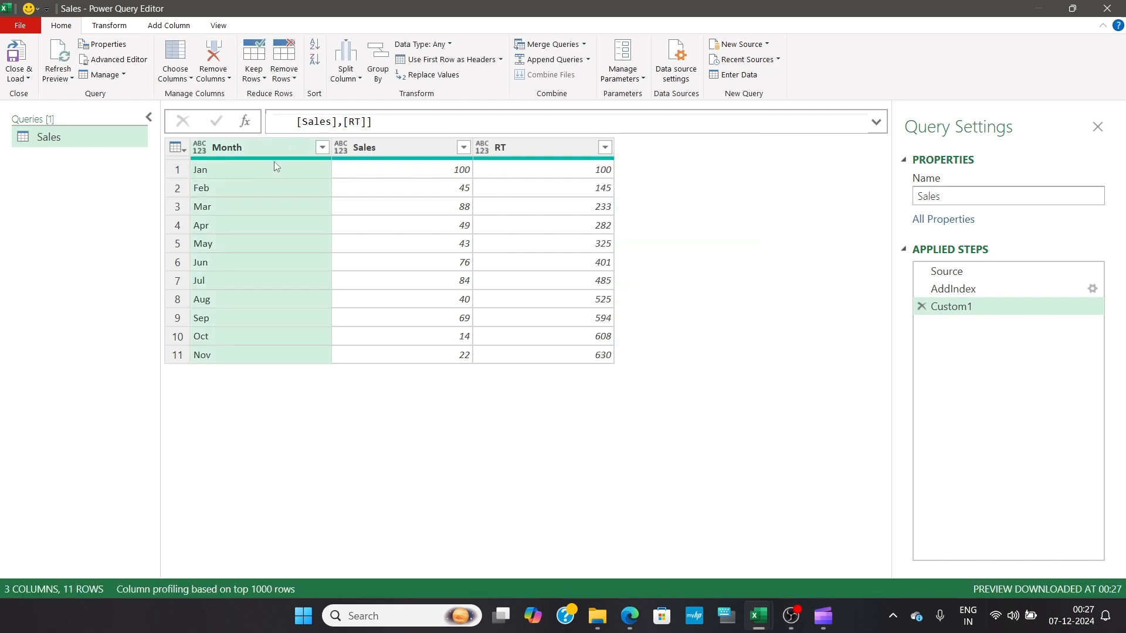
# Rename the Custom1 applied step to Result
pyautogui.click(991, 287)
pyautogui.click(970, 305)
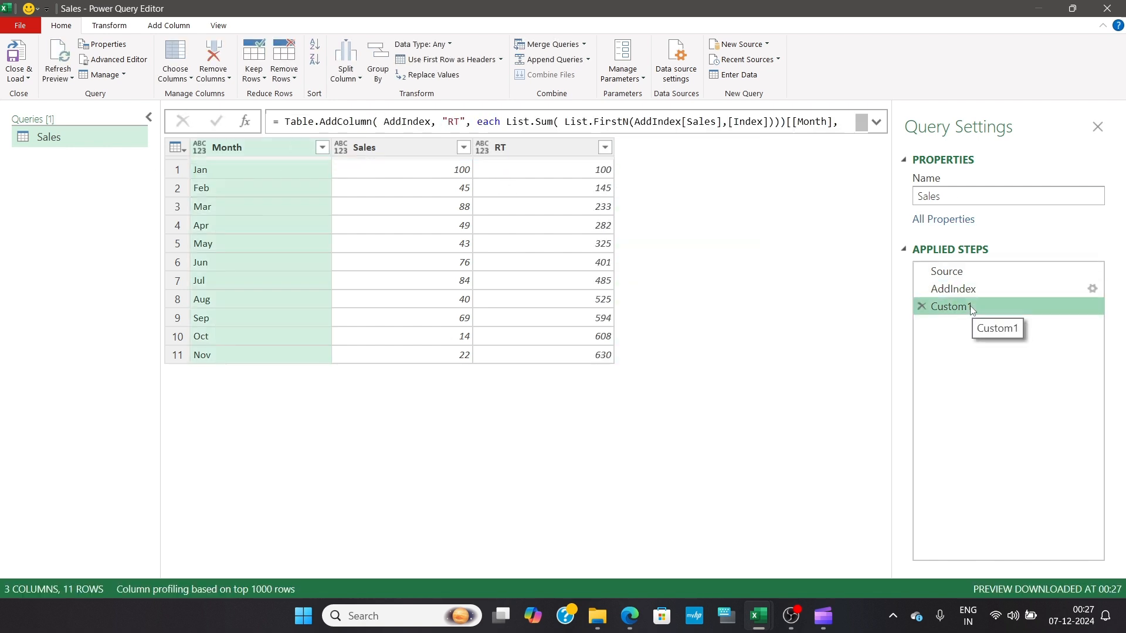
pyautogui.click(970, 305)
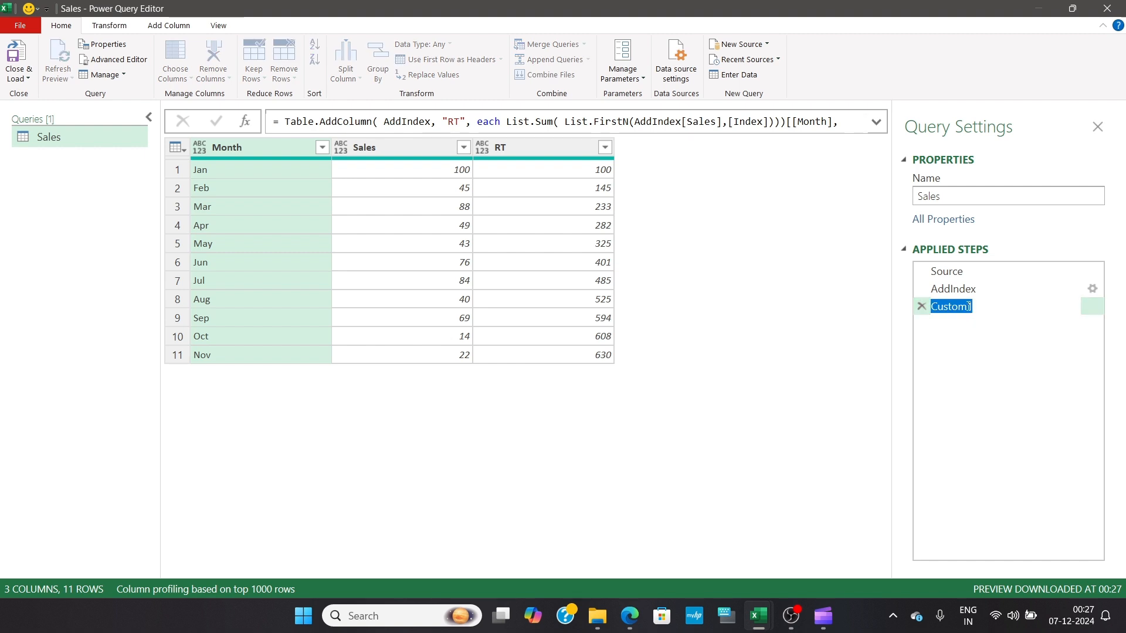
pyautogui.write('Result')
pyautogui.press('Return')
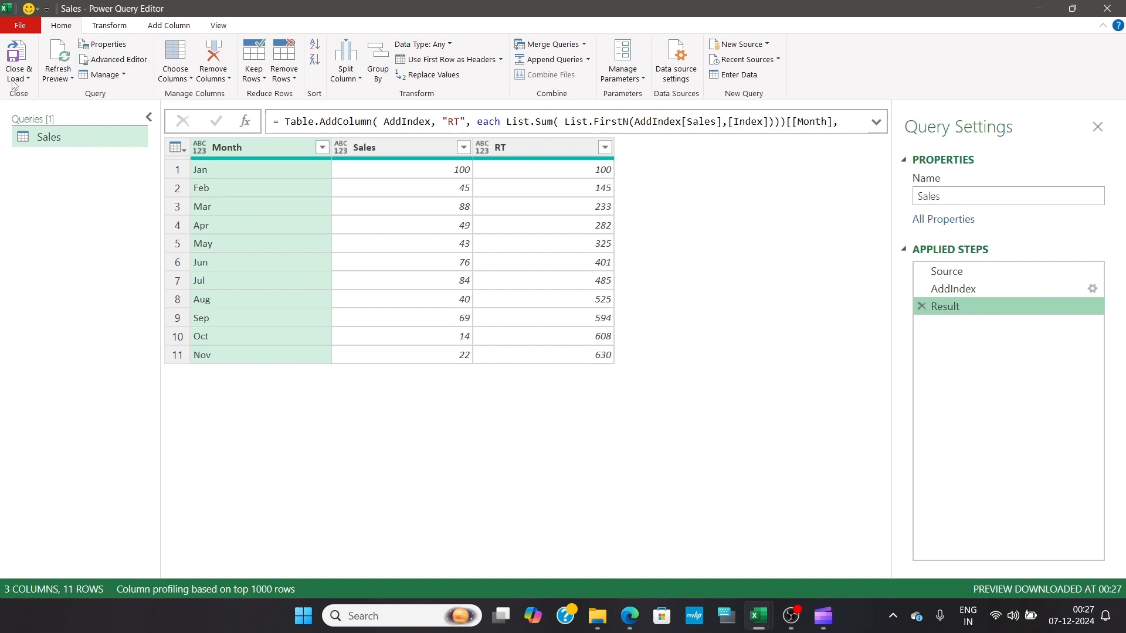
# Close the query editor and load the query as a table into the existing worksheet at Sheet1 cell E2
pyautogui.click(27, 75)
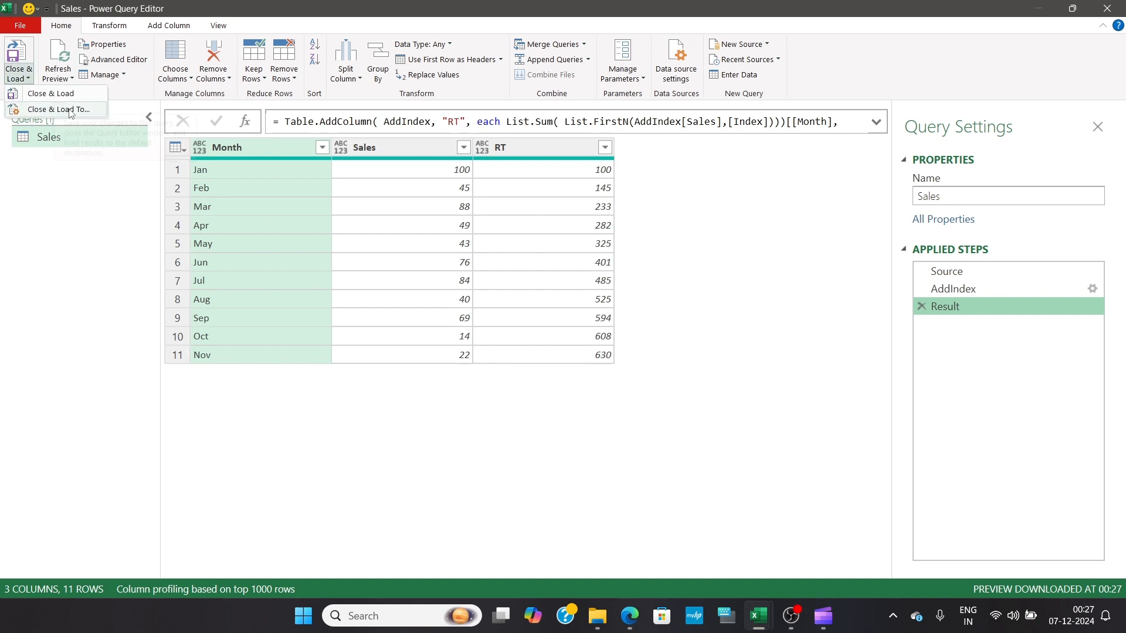
pyautogui.click(42, 94)
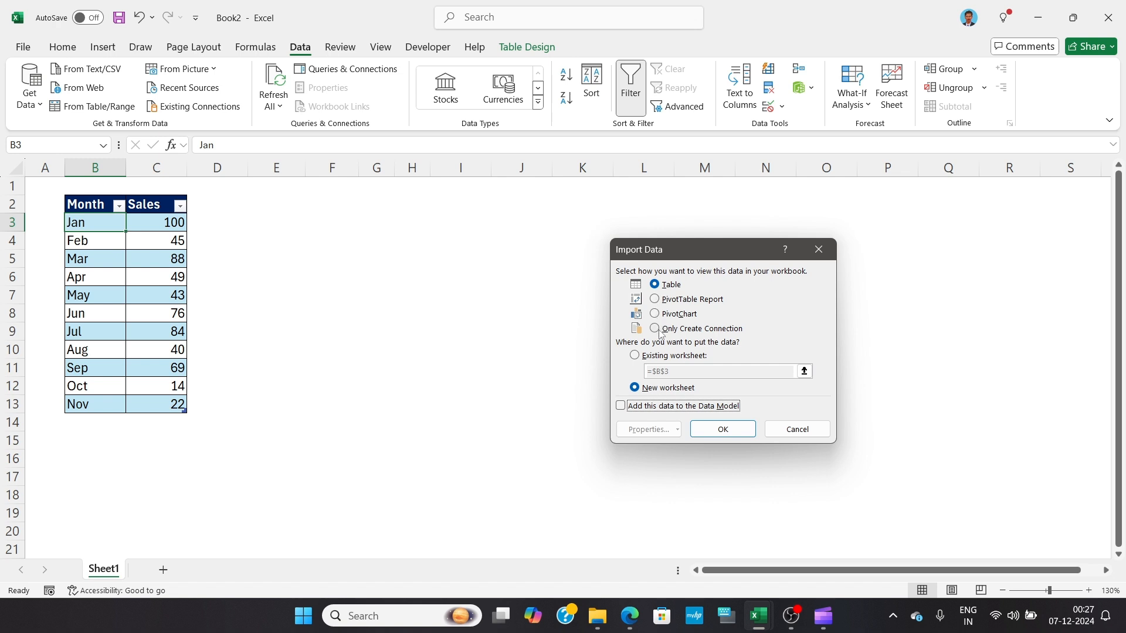
pyautogui.click(635, 355)
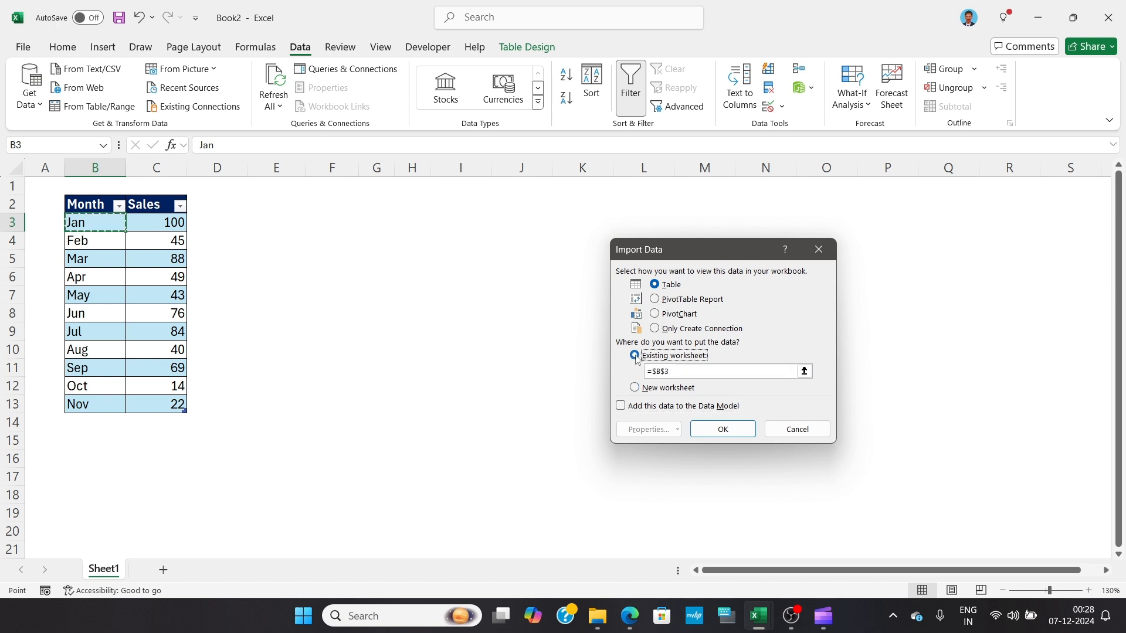
pyautogui.click(284, 206)
pyautogui.click(712, 426)
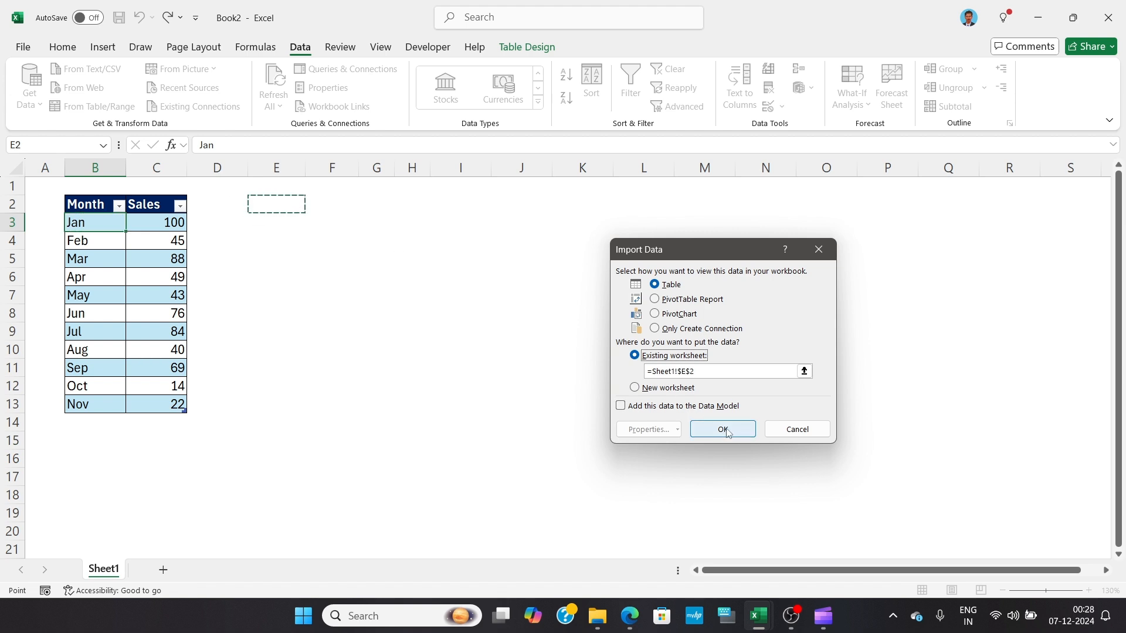